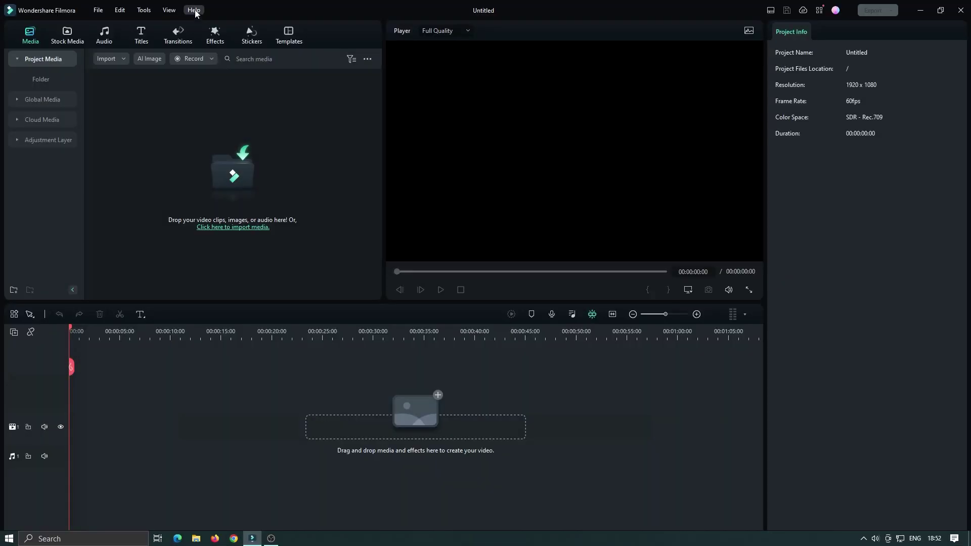
Check Filmora's version (12.3.2) under Help > About
left_click(195, 10)
left_click(225, 153)
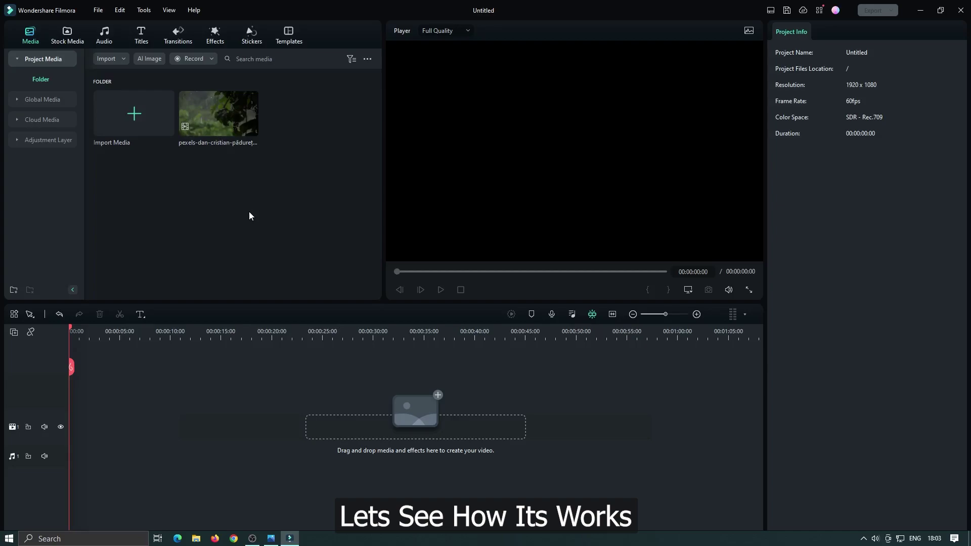
Place the rain-leaves clip on the timeline, keep 1920x1080 60fps, and shift the Highlights, Midtones and Shadows colour wheels
left_click_drag(217, 121, 74, 418)
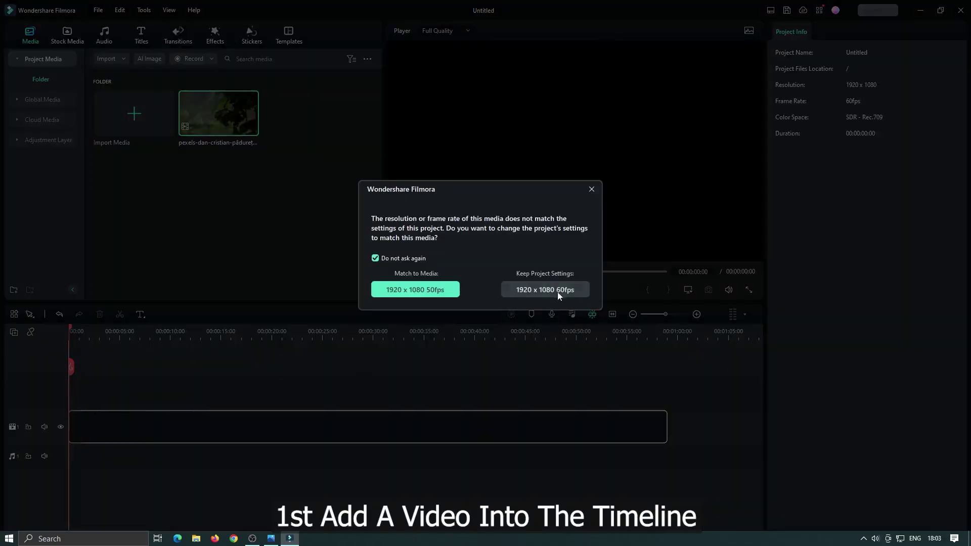
left_click(557, 292)
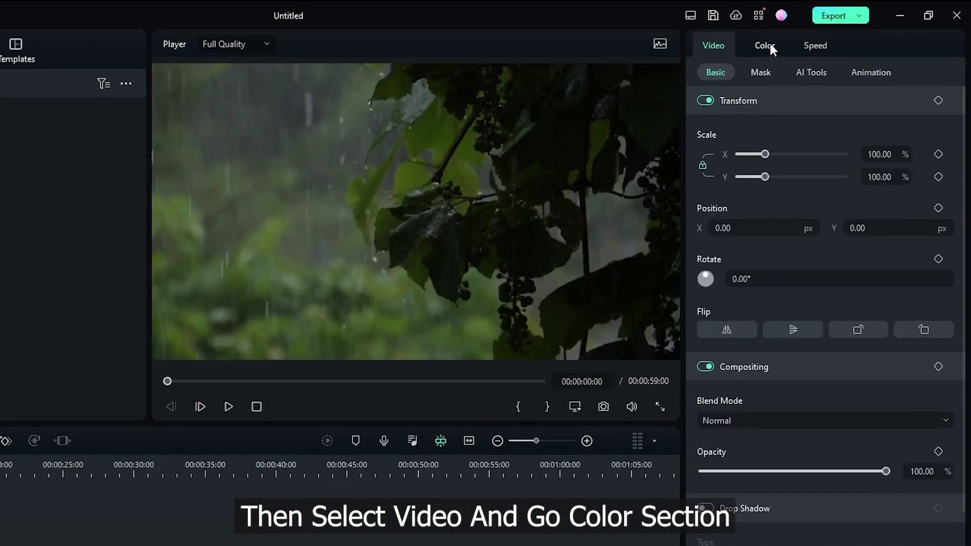
left_click(824, 31)
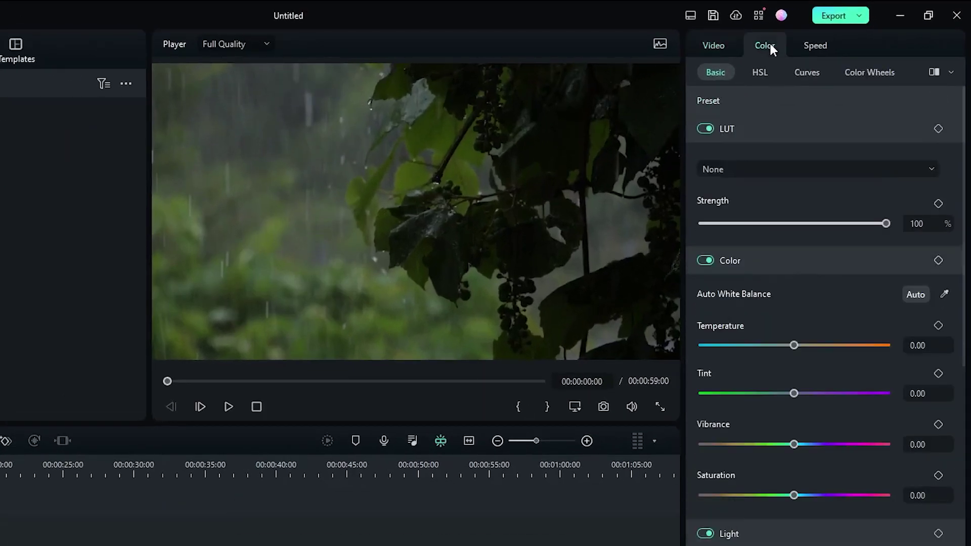
left_click(885, 74)
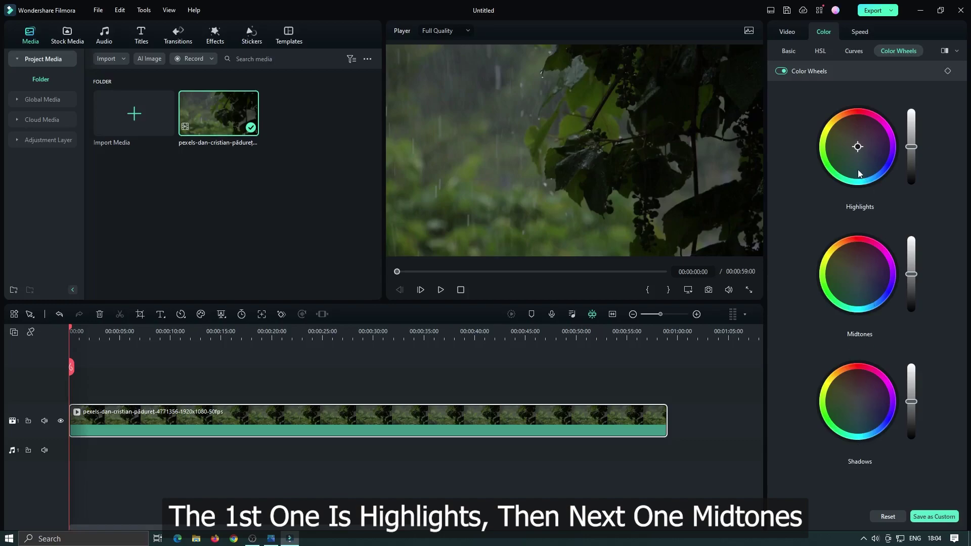
mouse_move(859, 148)
left_mouse_down()
mouse_move(853, 131)
mouse_move(842, 147)
left_mouse_up()
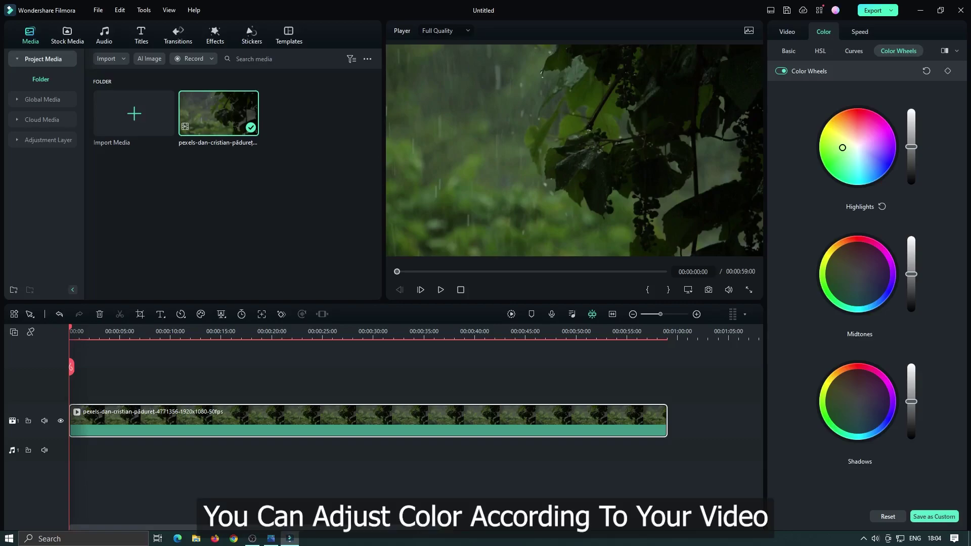
mouse_move(857, 274)
left_mouse_down()
mouse_move(848, 274)
mouse_move(859, 281)
left_mouse_up()
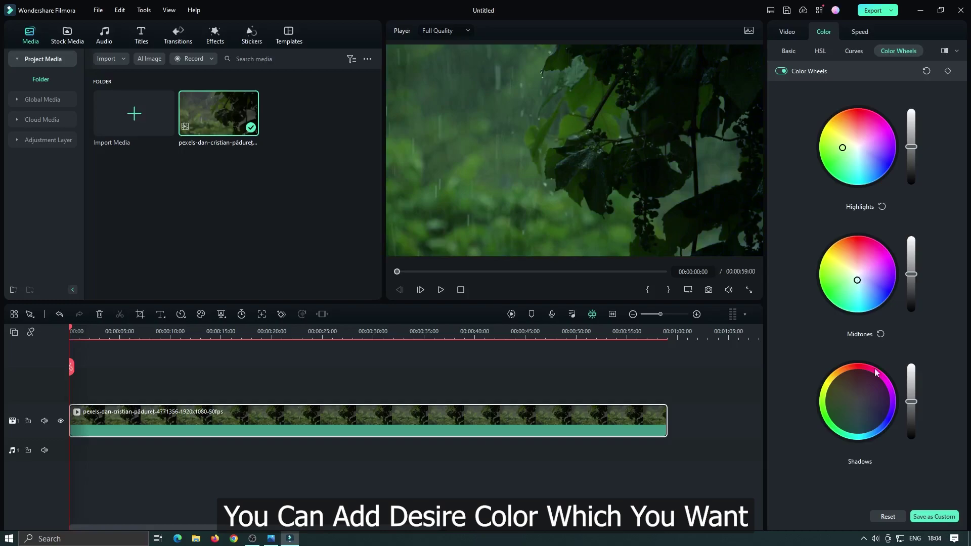
left_click_drag(858, 399, 856, 406)
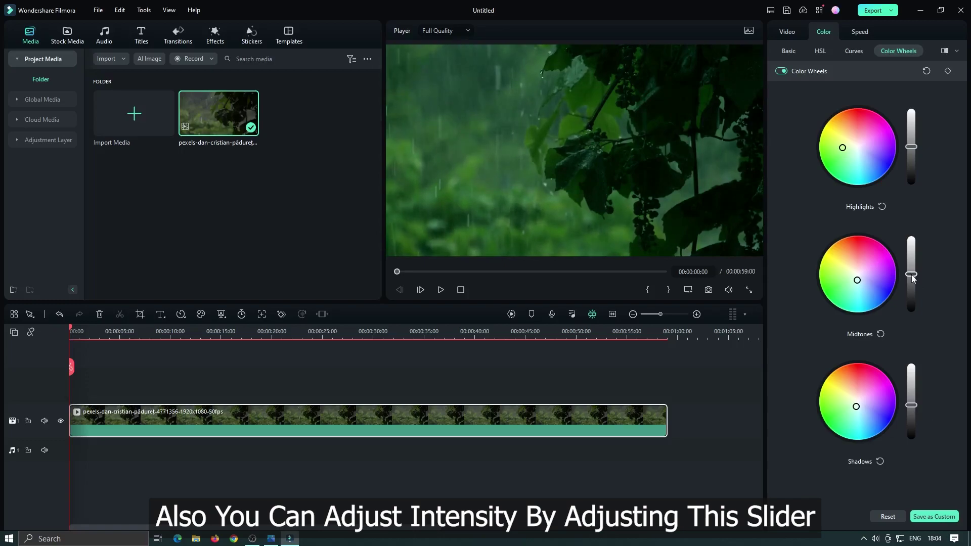
left_click_drag(915, 145, 916, 140)
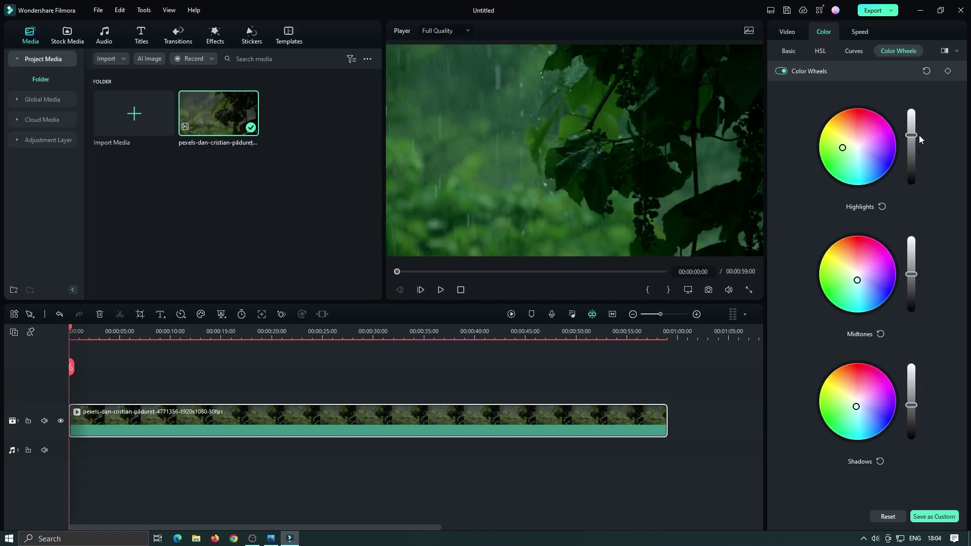
left_click(783, 72)
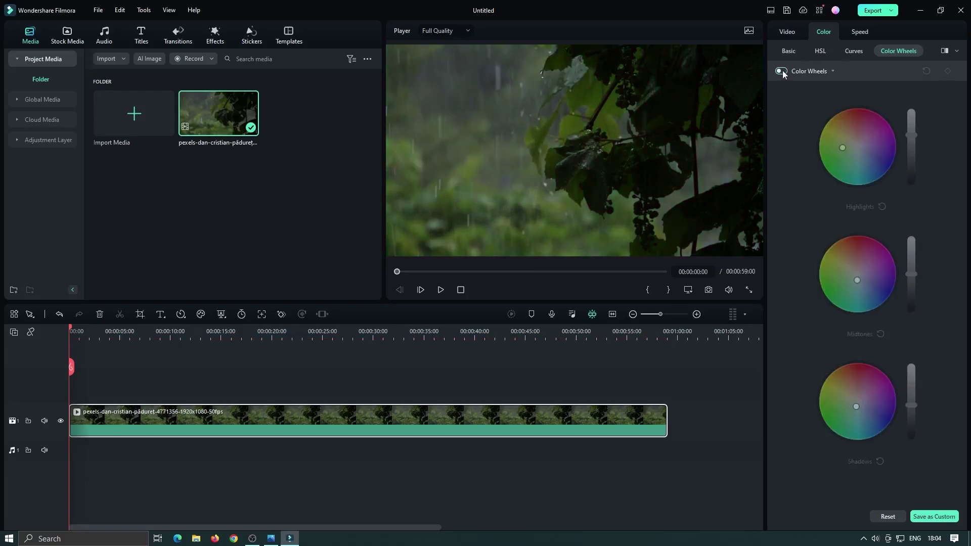
left_click(782, 71)
left_click(782, 71)
left_click(783, 72)
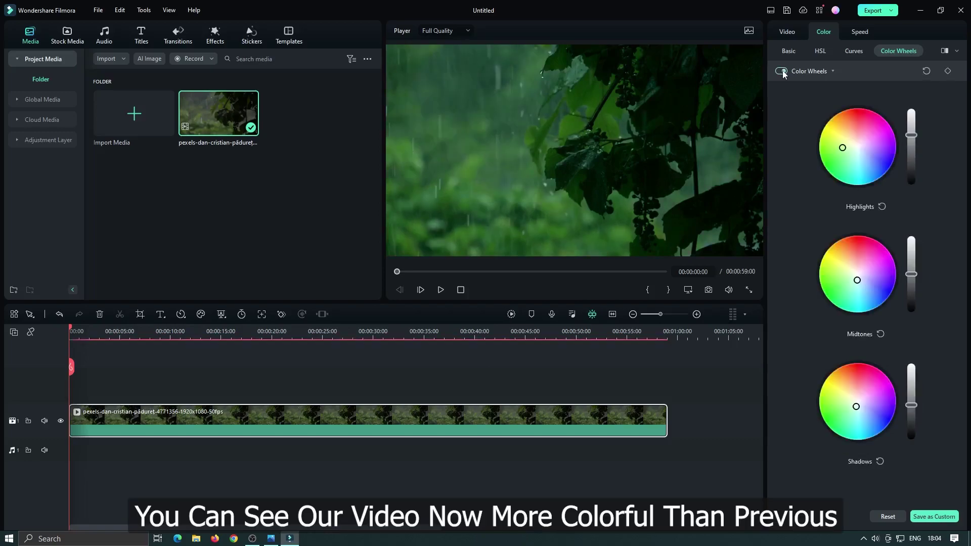
key("space")
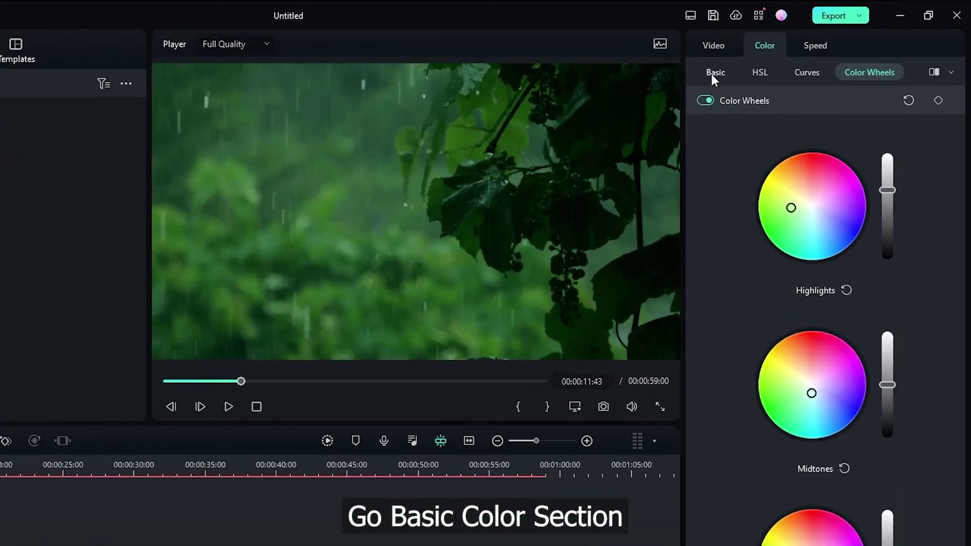
In Color > Basic, try Auto white balance, undo it, and sample the foliage with the eyedropper
left_click(787, 51)
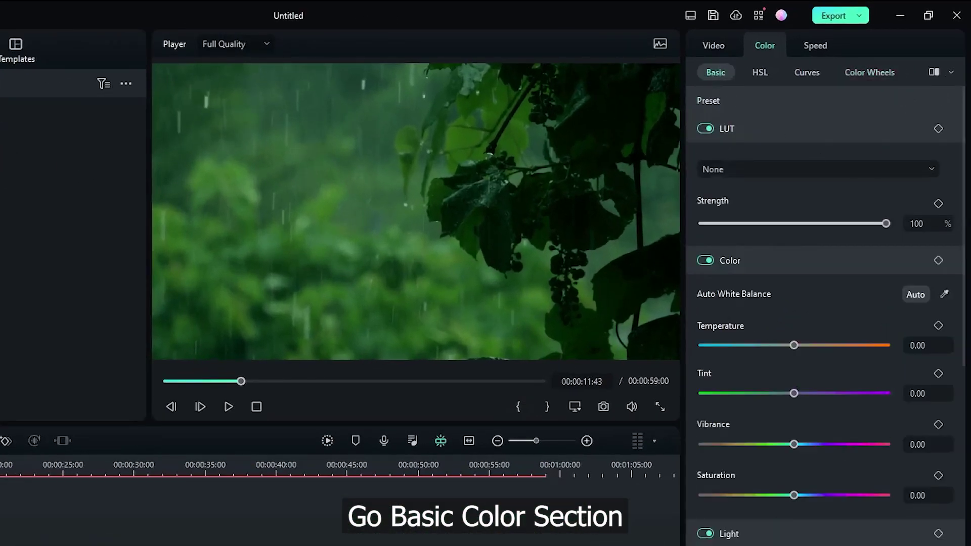
scroll(963, 185, "down", 3)
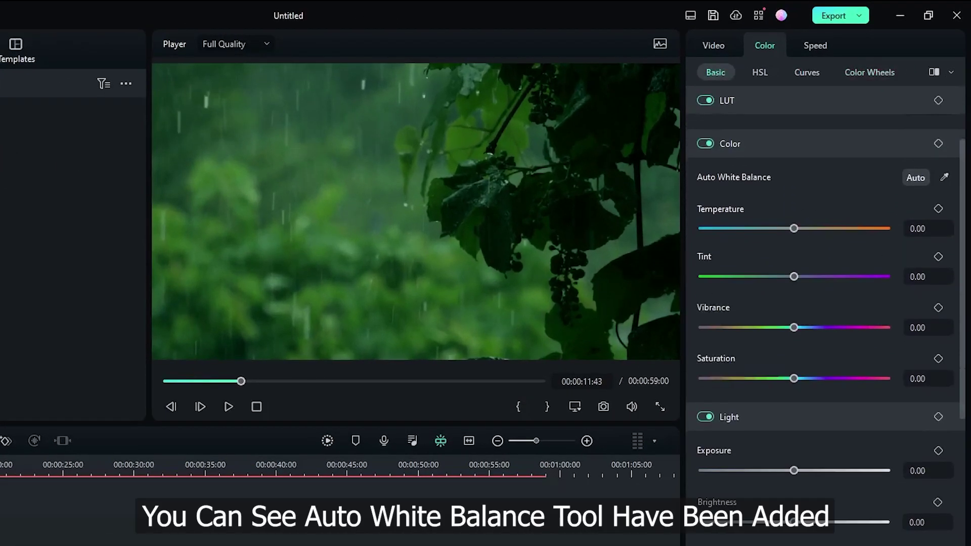
scroll(761, 173, "up", 1)
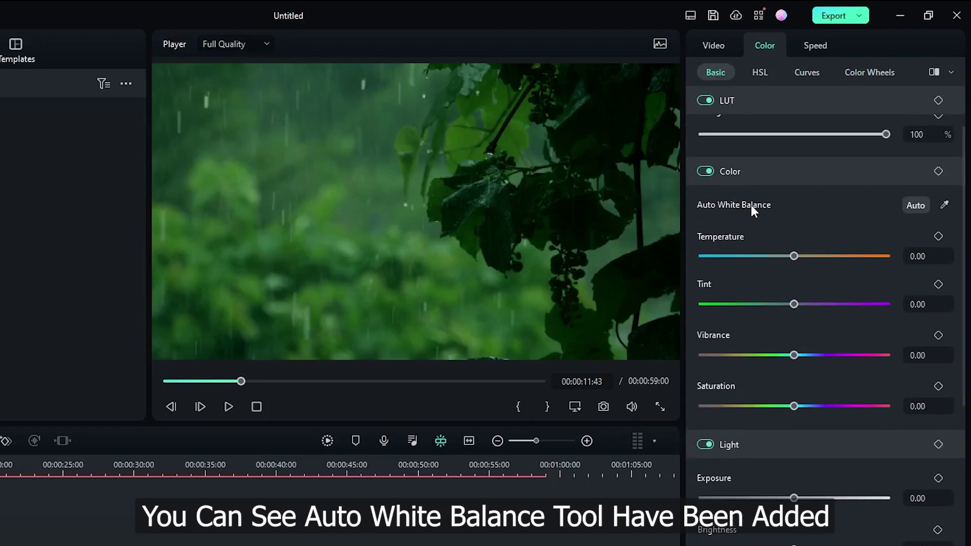
left_click(915, 206)
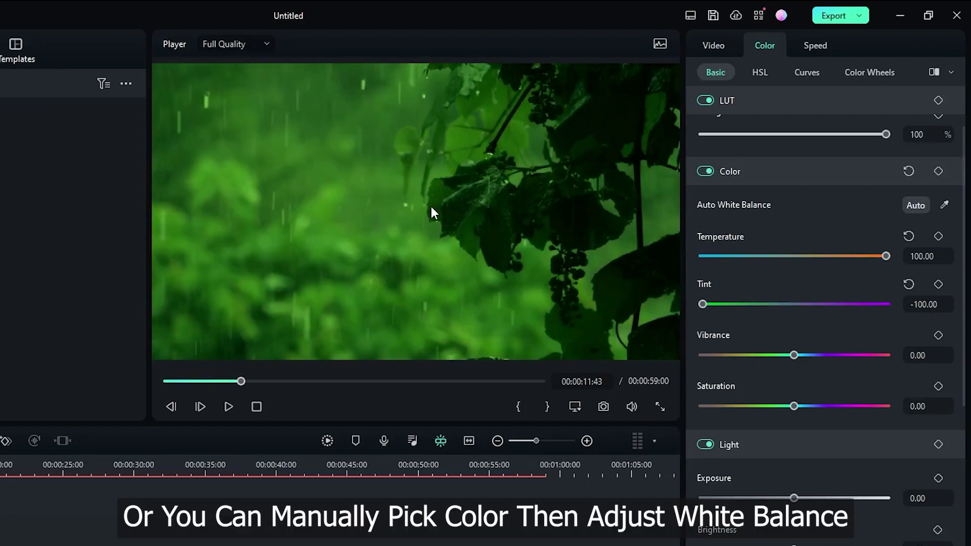
key("ctrl+z")
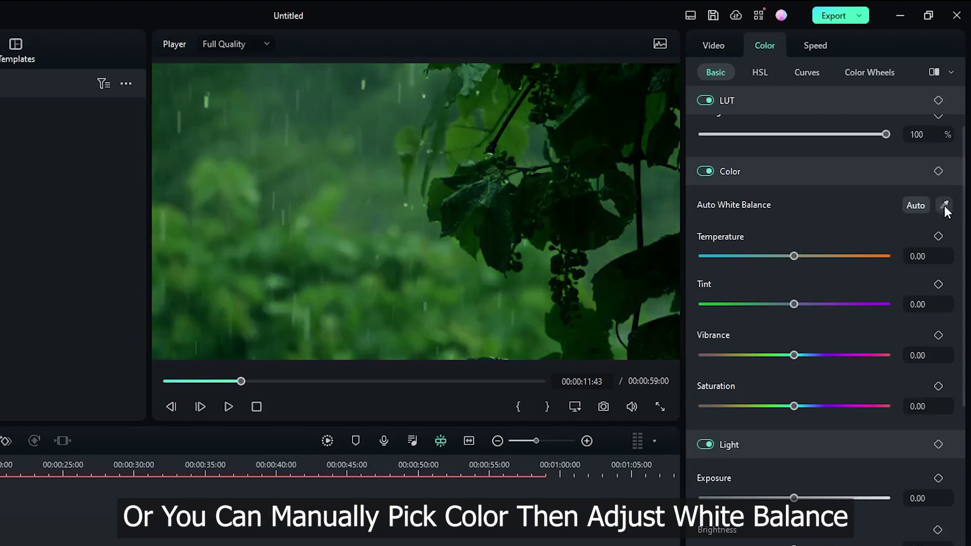
left_click(945, 205)
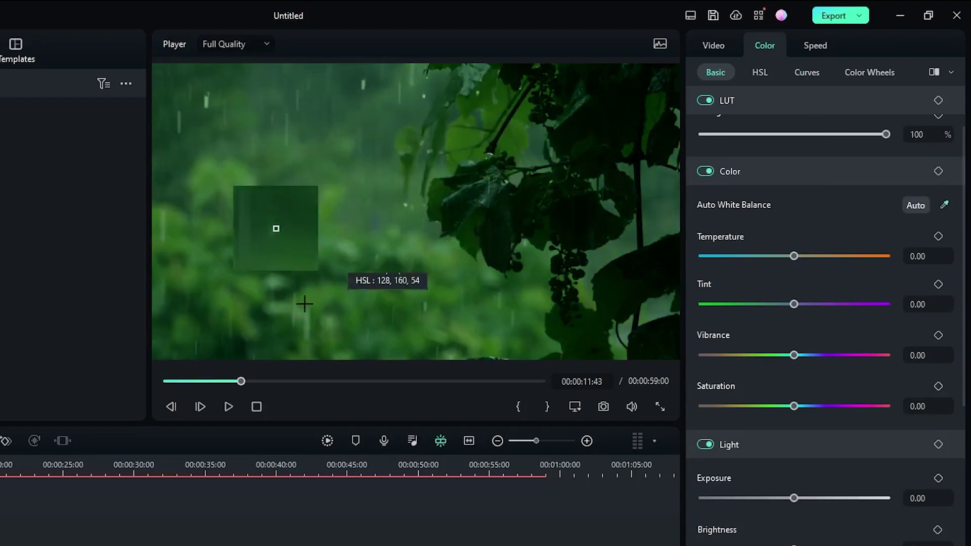
left_click(309, 334)
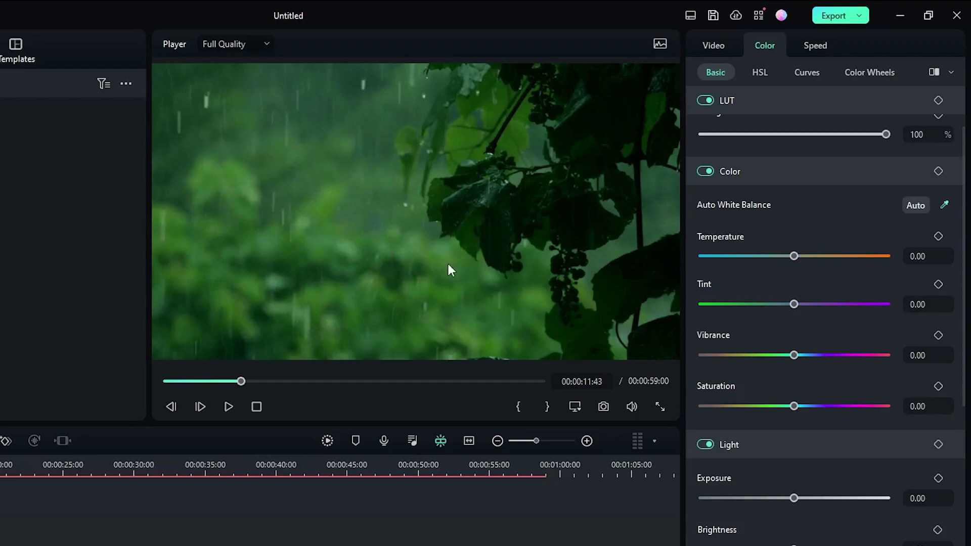
Set Tint 41.31, Temperature 13.51, Vibrance 5.79 and Saturation 20.46, then compare with adjustments toggled
left_click_drag(846, 304, 832, 304)
left_click_drag(806, 258, 807, 258)
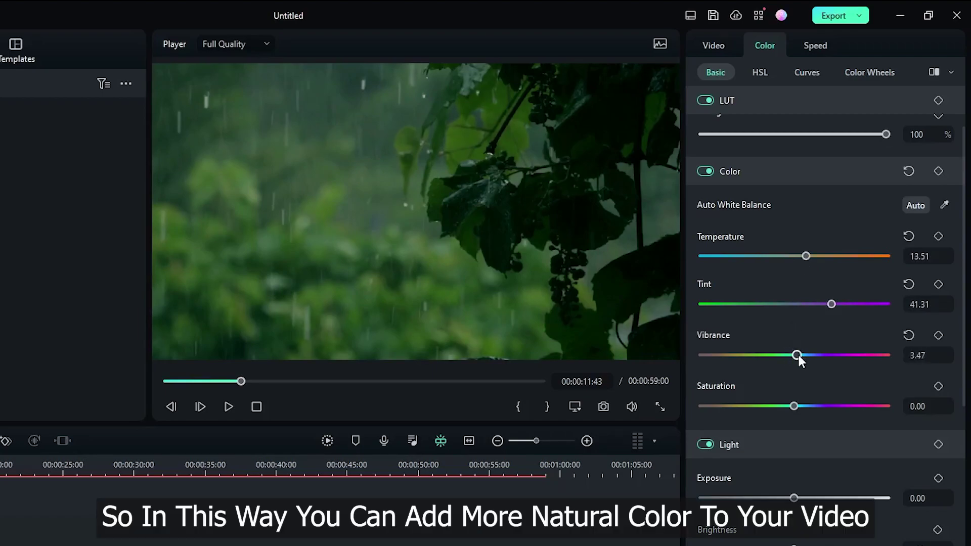
left_click_drag(791, 354, 799, 355)
left_click_drag(791, 408, 815, 410)
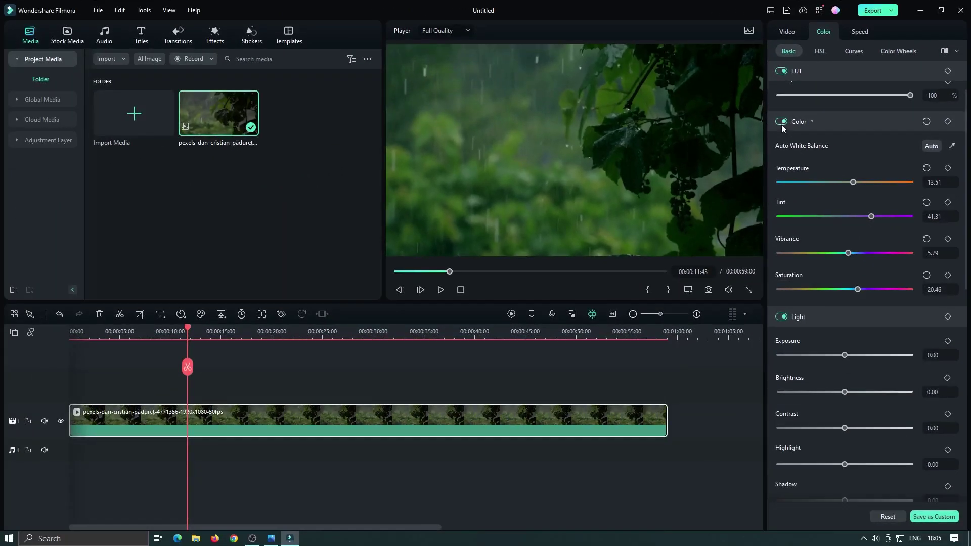
left_click(706, 172)
left_click(706, 172)
left_click(781, 125)
left_click(781, 121)
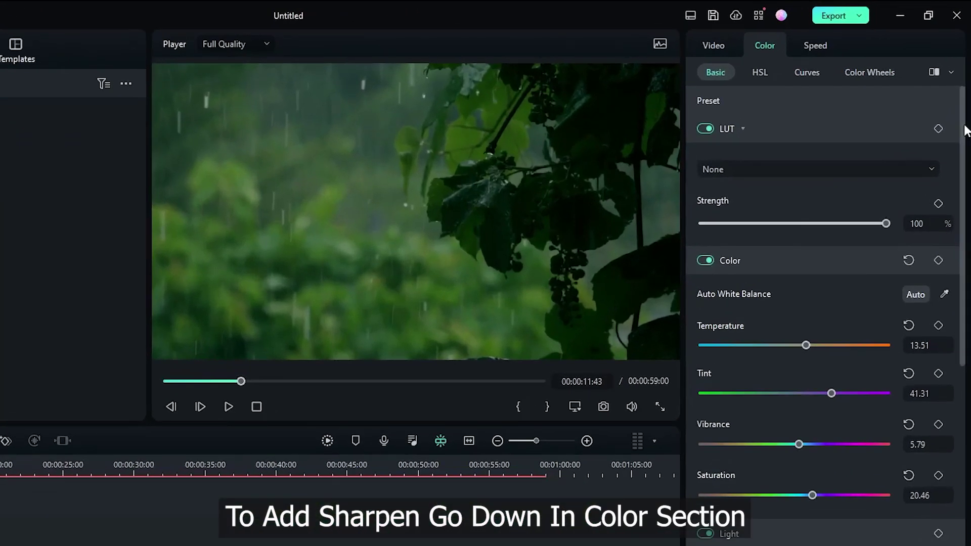
Scroll to the Adjust section and lower Sharpen to -90.73
left_click_drag(966, 131, 957, 400)
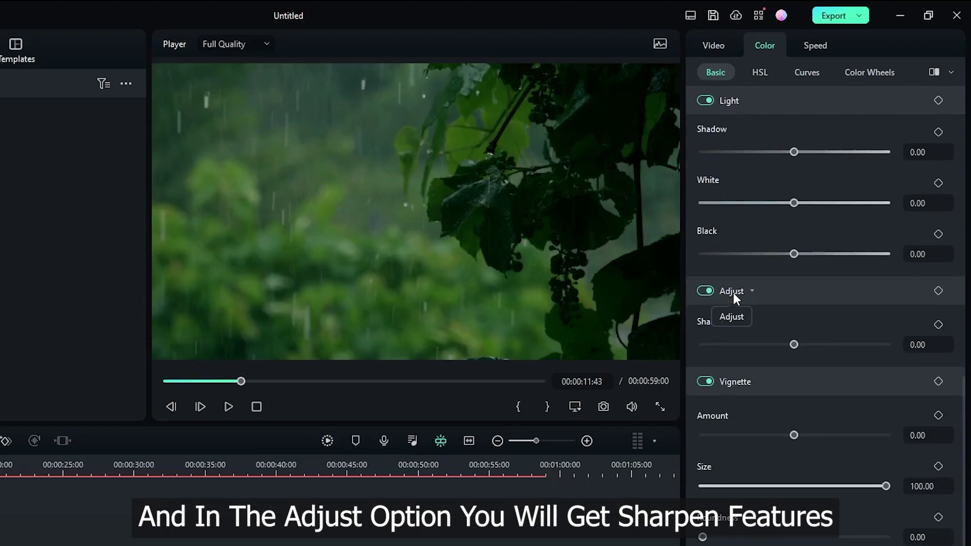
mouse_move(795, 346)
left_mouse_down()
mouse_move(709, 346)
mouse_move(891, 345)
mouse_move(702, 346)
mouse_move(873, 346)
mouse_move(795, 346)
mouse_move(810, 346)
left_mouse_up()
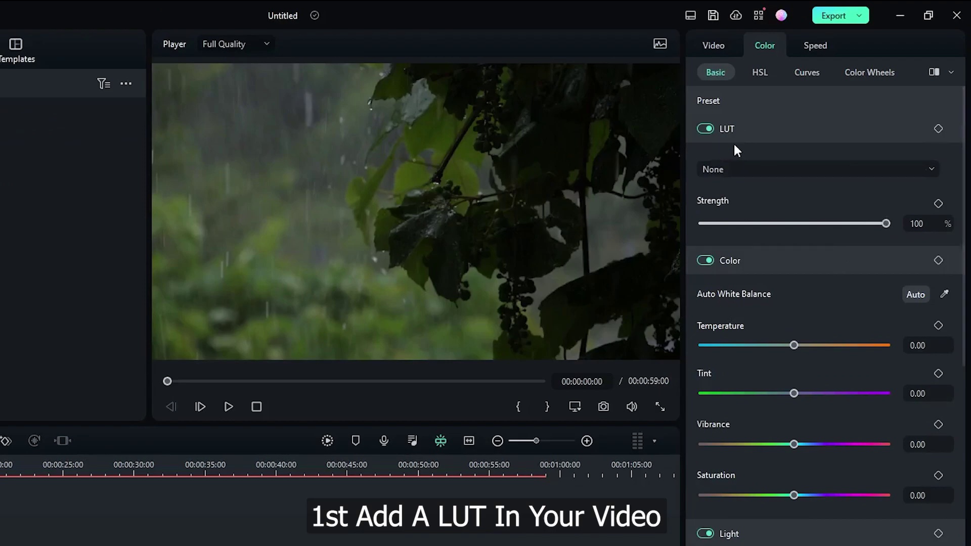
Apply the Cinematic 1 LUT at 62% strength and play the clip to review it
left_click(728, 170)
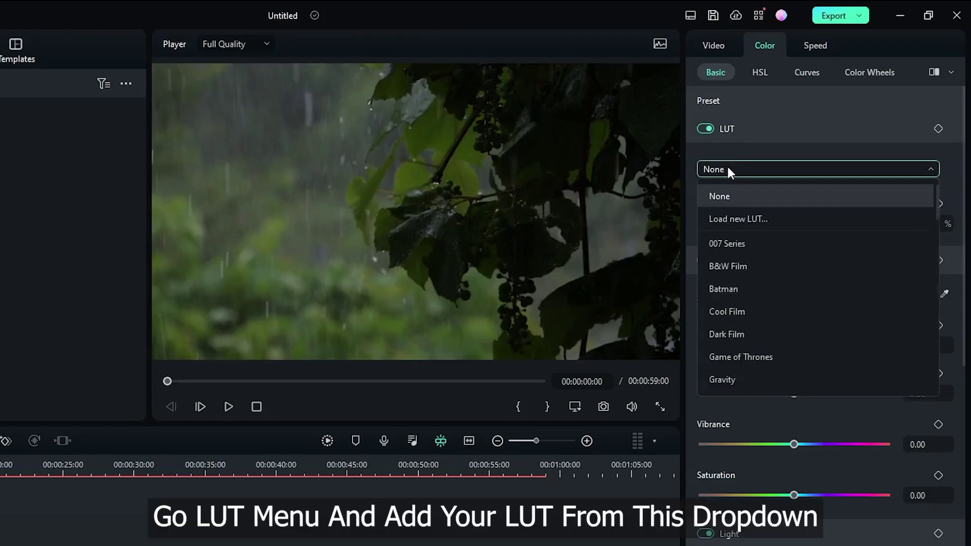
left_click_drag(938, 197, 943, 363)
left_click(745, 263)
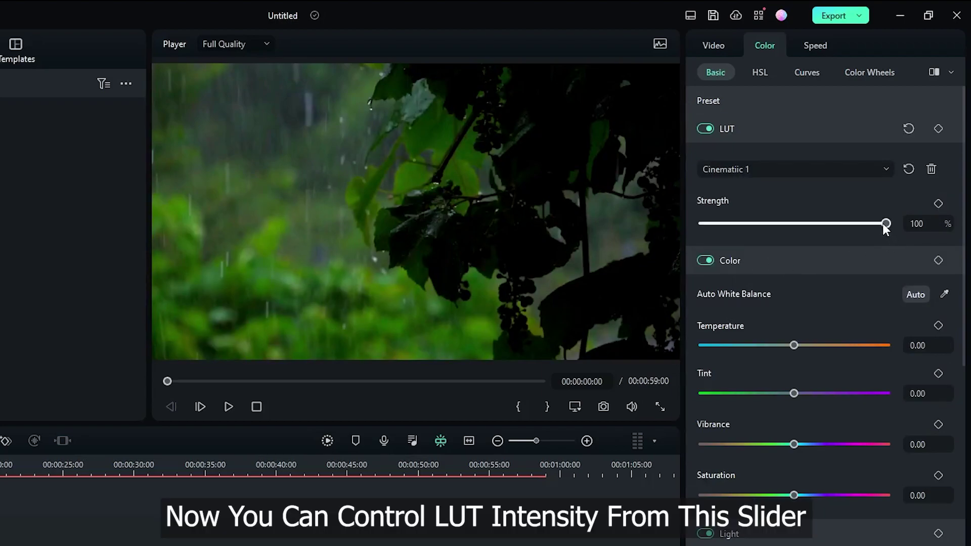
left_click_drag(886, 223, 825, 227)
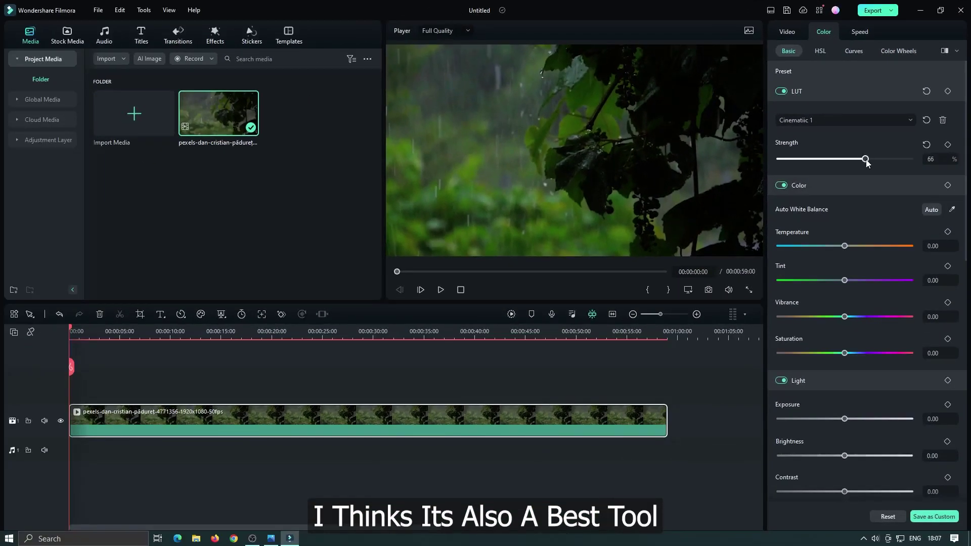
left_click_drag(867, 161, 861, 160)
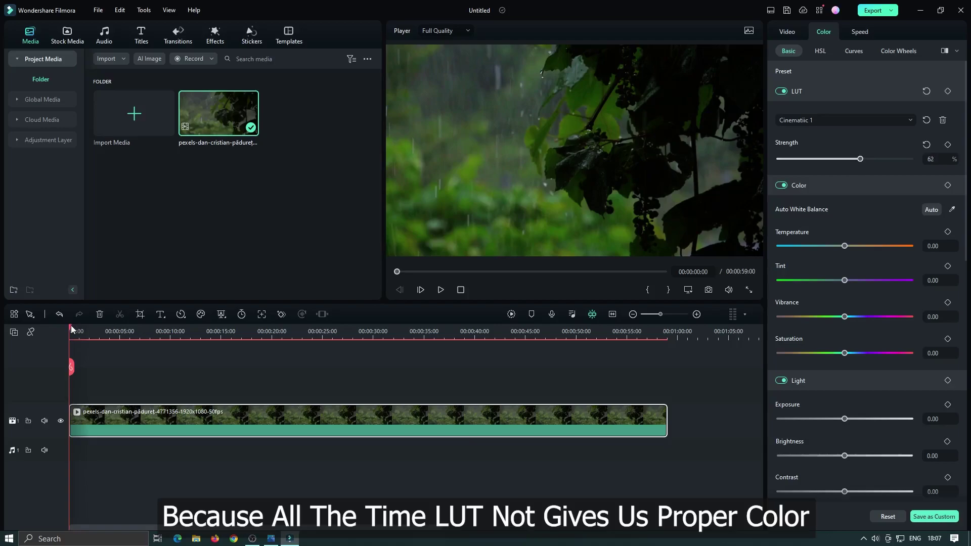
key("space")
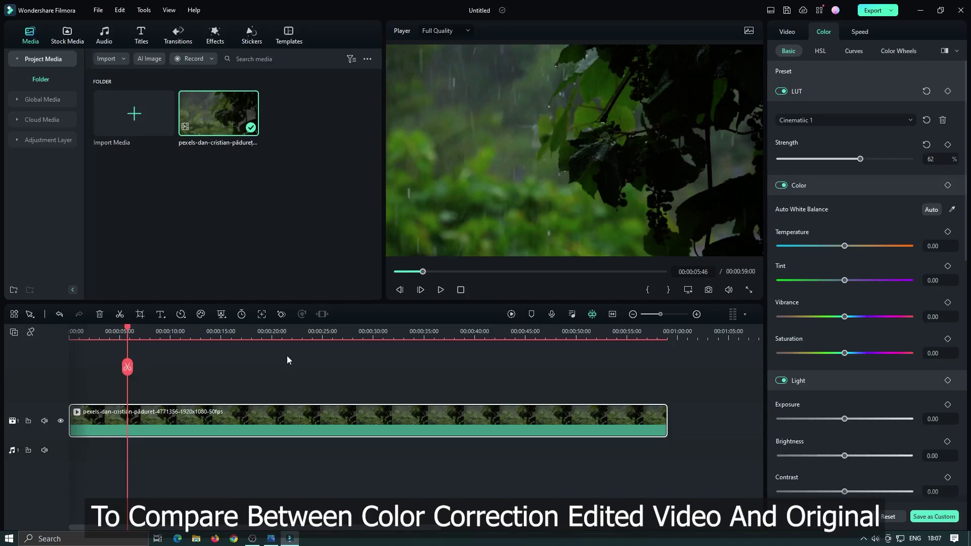
right_click(509, 126)
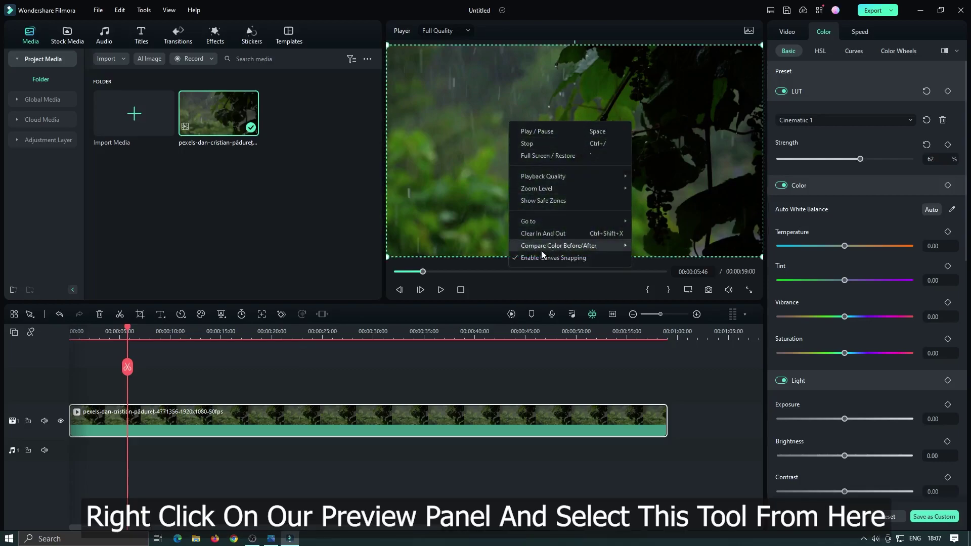
mouse_move(555, 248)
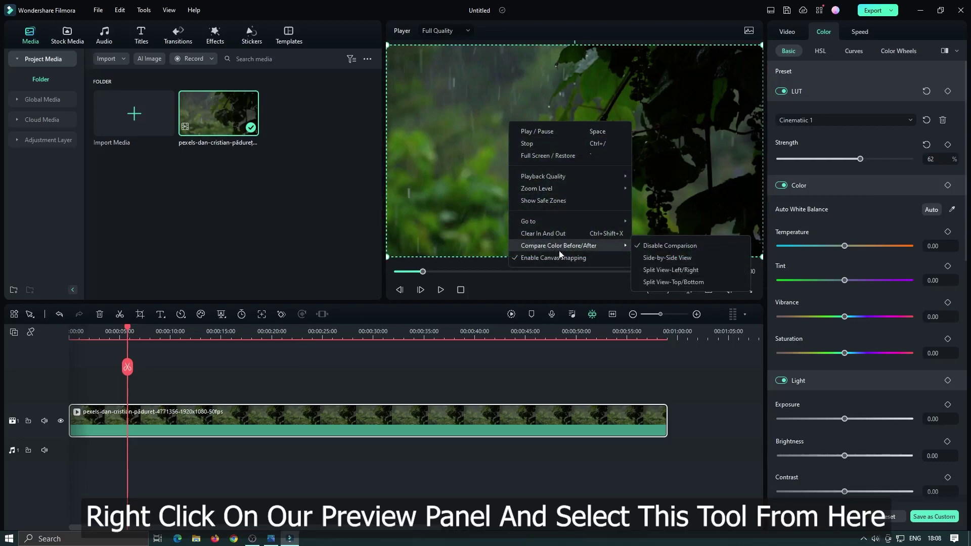
left_click(693, 260)
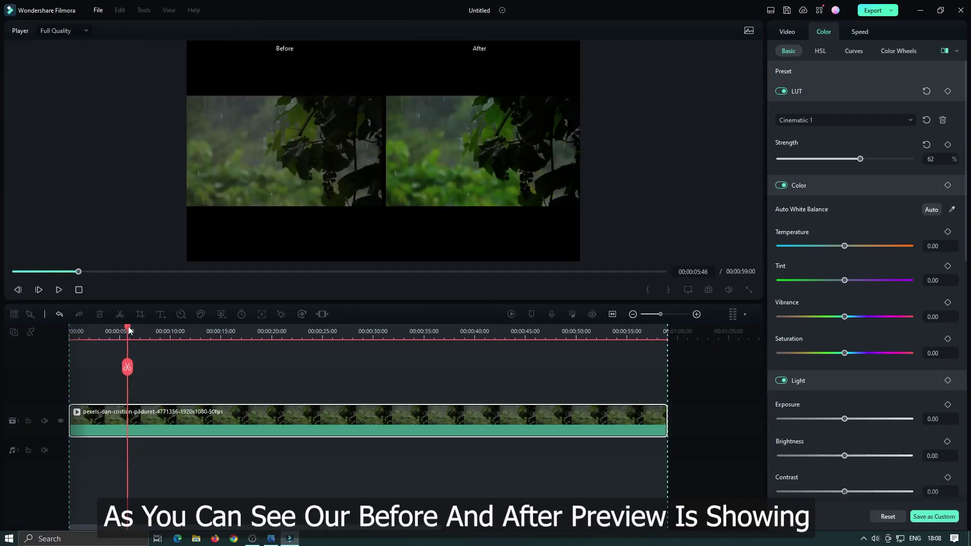
left_click_drag(129, 332, 393, 347)
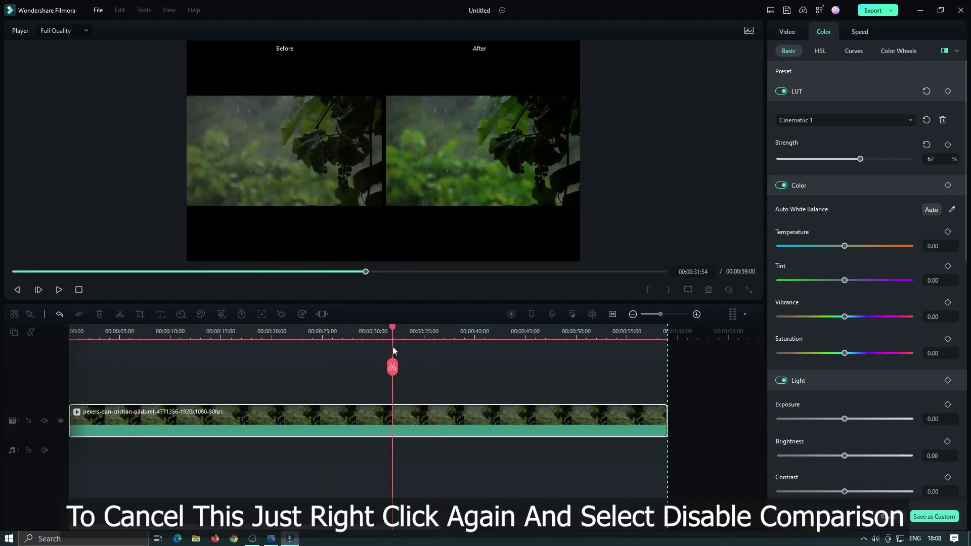
right_click(341, 148)
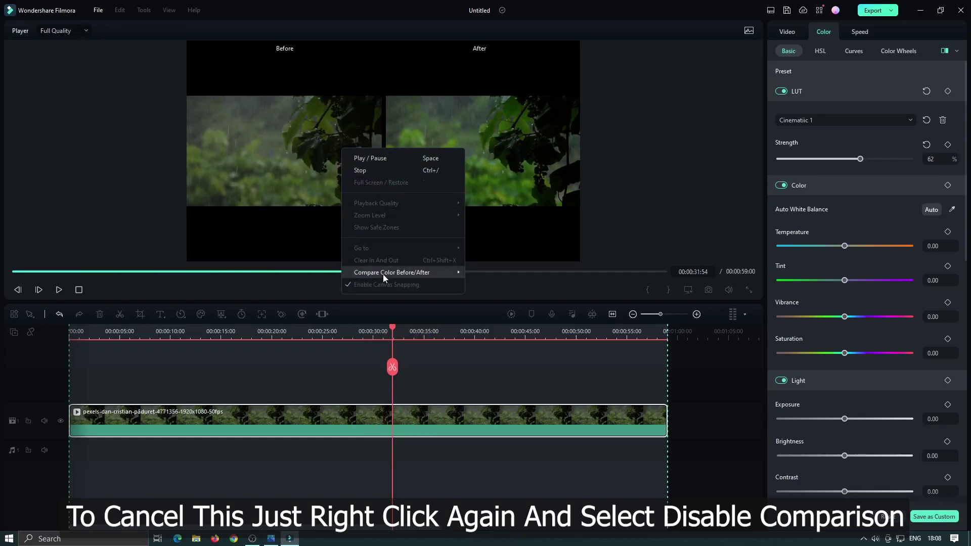
mouse_move(383, 274)
left_click(524, 272)
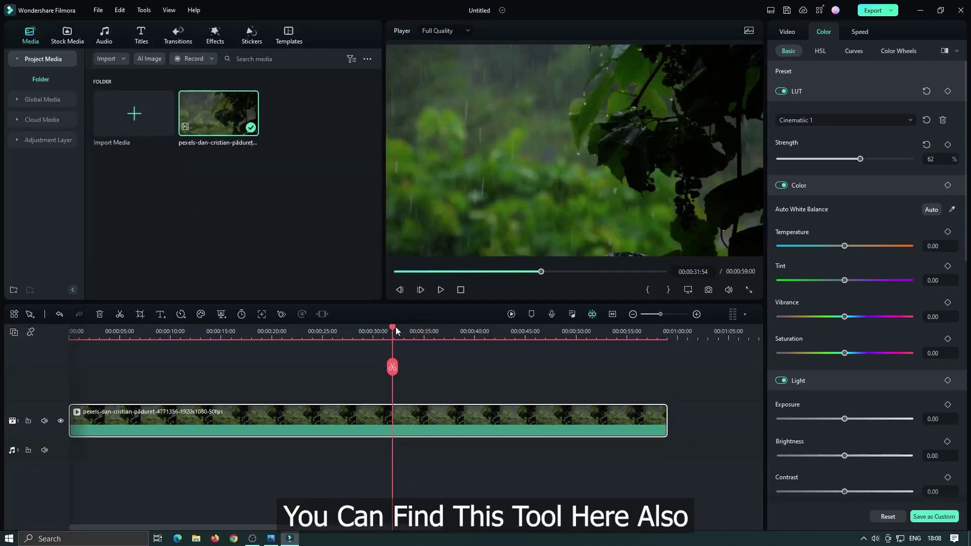
left_click(945, 51)
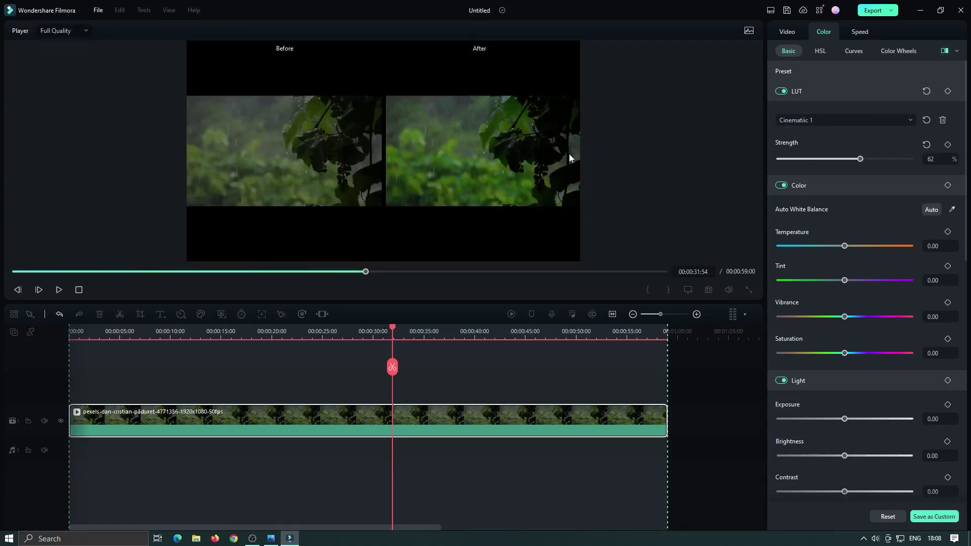
left_click(945, 50)
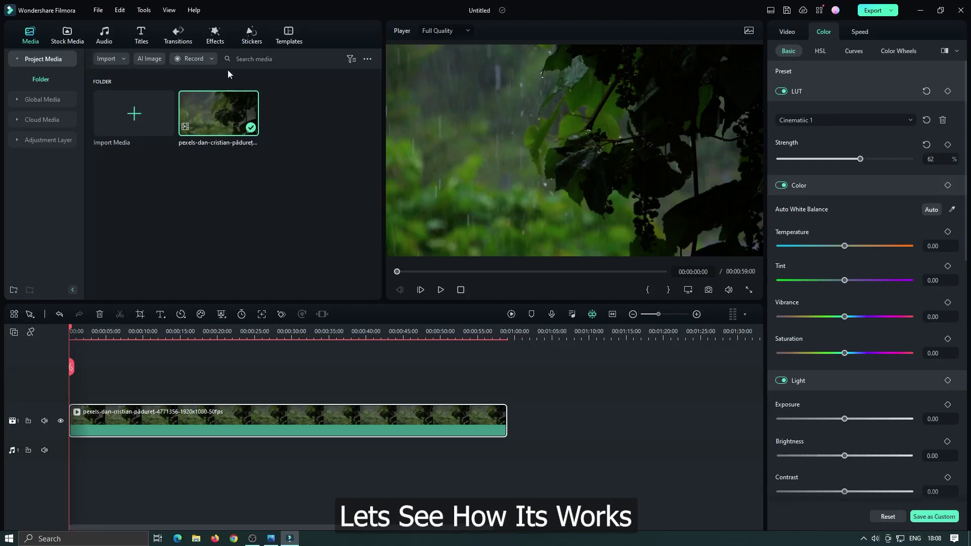
Drag Square Blur from Effects onto the clip and set its Size to 9
left_click(215, 36)
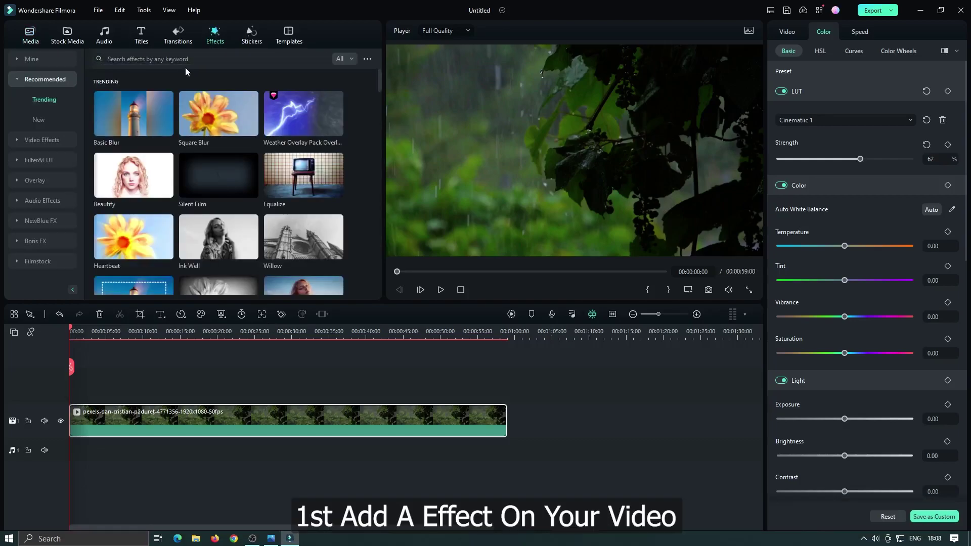
left_click_drag(377, 80, 379, 73)
left_click_drag(201, 120, 155, 412)
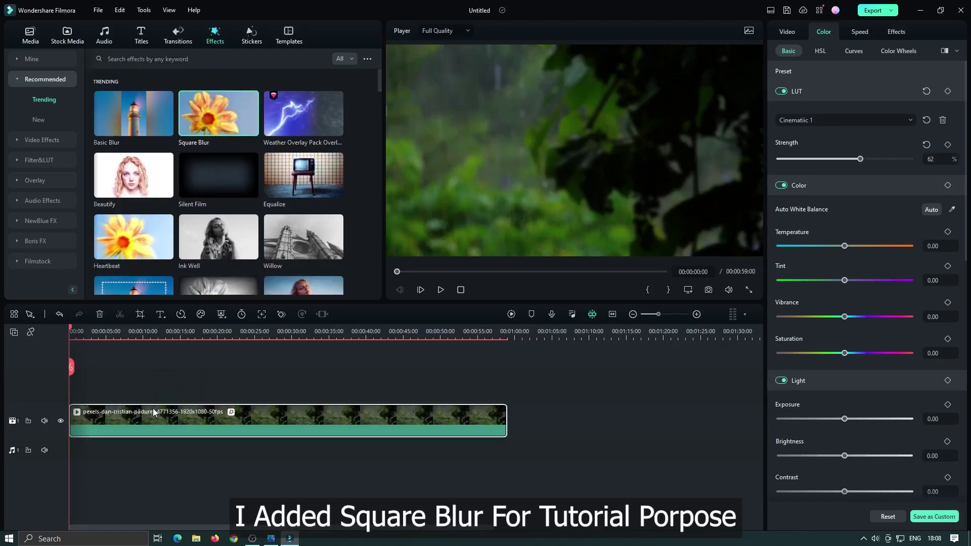
left_click(897, 32)
left_click_drag(787, 107, 795, 111)
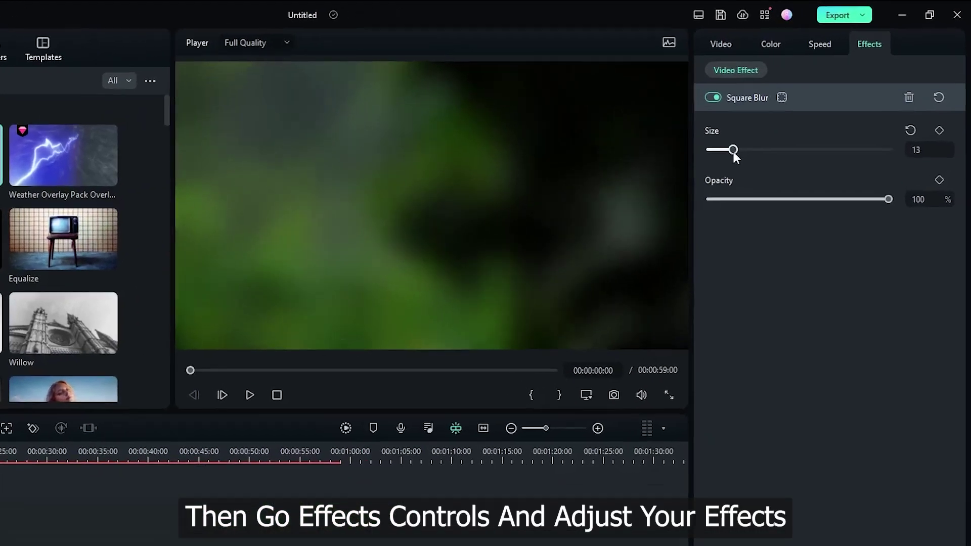
left_click_drag(733, 151, 728, 152)
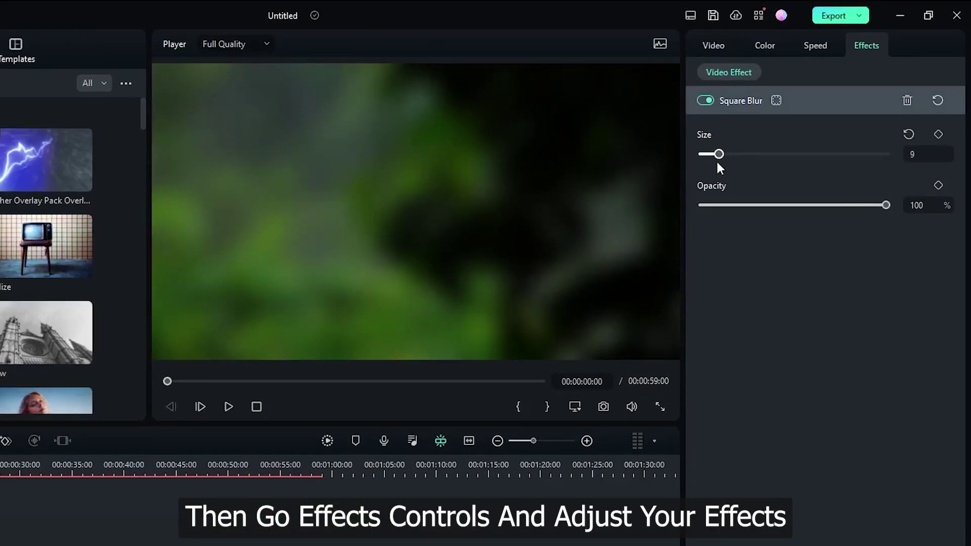
Try a rectangular mask on the blur, move it, then remove it
left_click(776, 101)
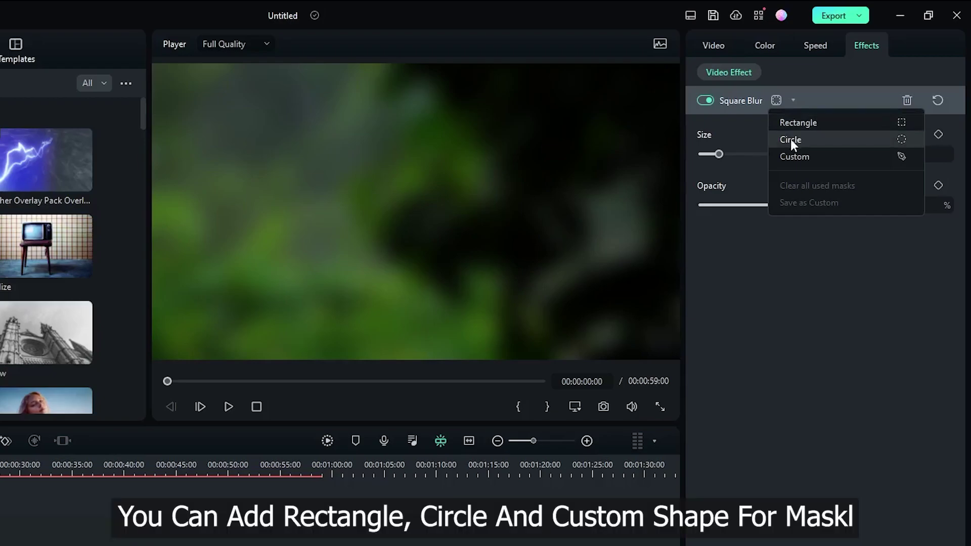
left_click(794, 124)
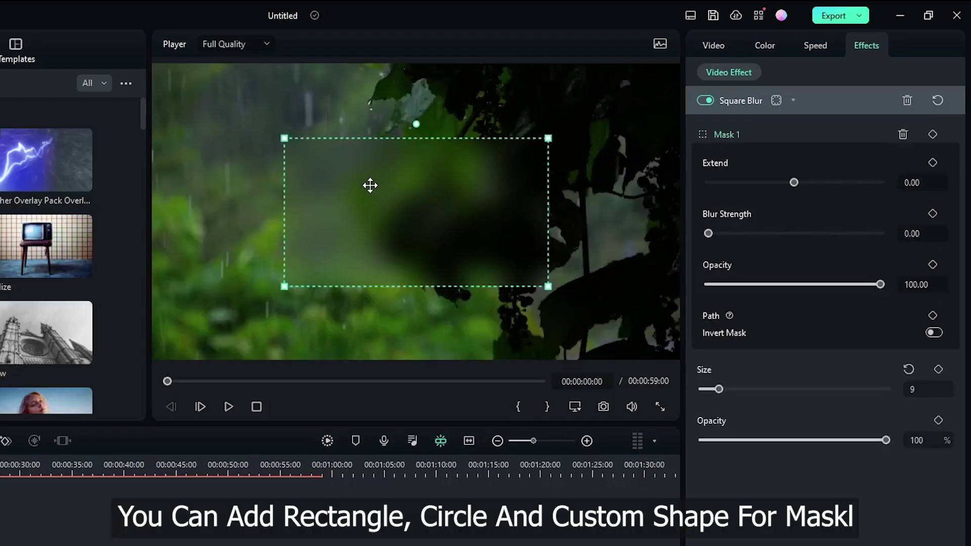
left_click_drag(359, 199, 368, 167)
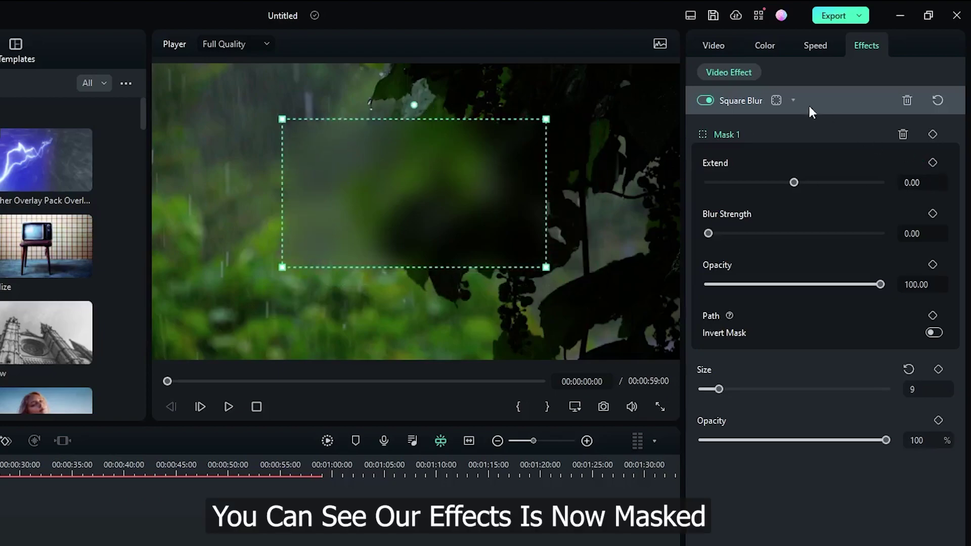
left_click(775, 102)
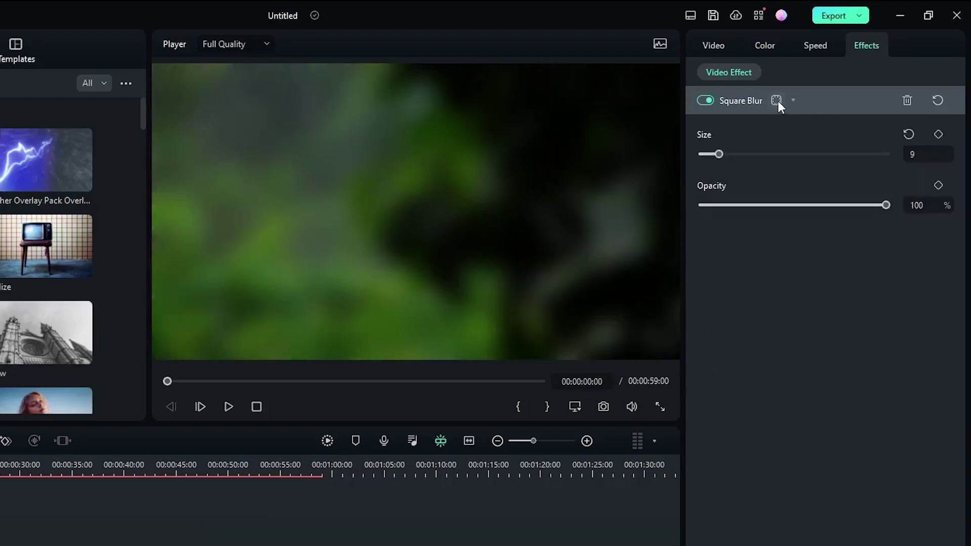
Draw a custom seven-point polygon mask around the central leaves
left_click(778, 101)
left_click(801, 155)
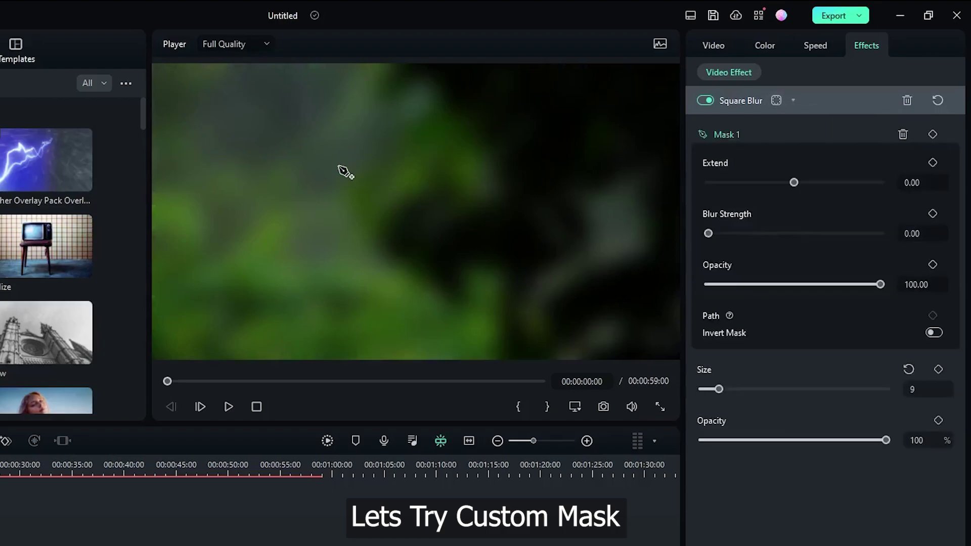
left_click(317, 139)
left_click(311, 255)
left_click(453, 283)
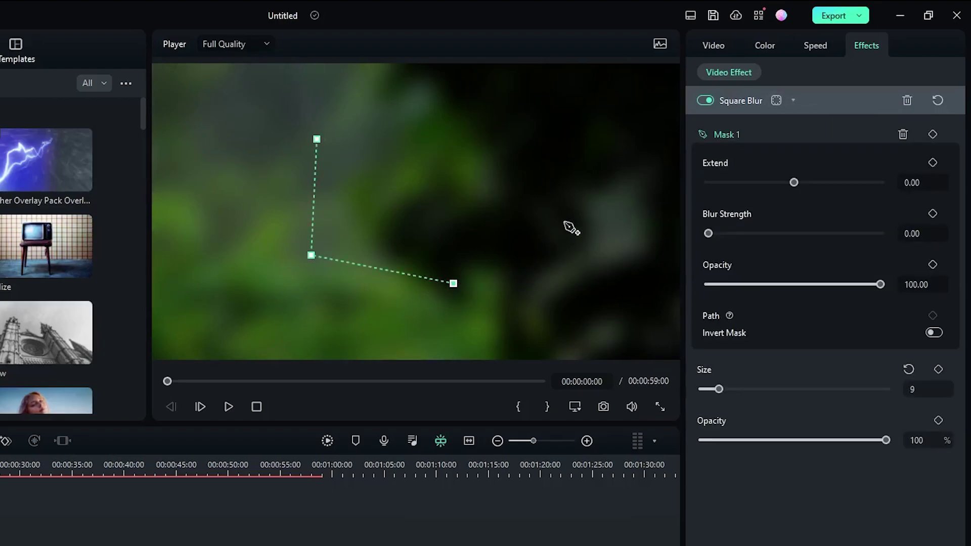
left_click(564, 222)
left_click(528, 151)
left_click(455, 124)
left_click(375, 127)
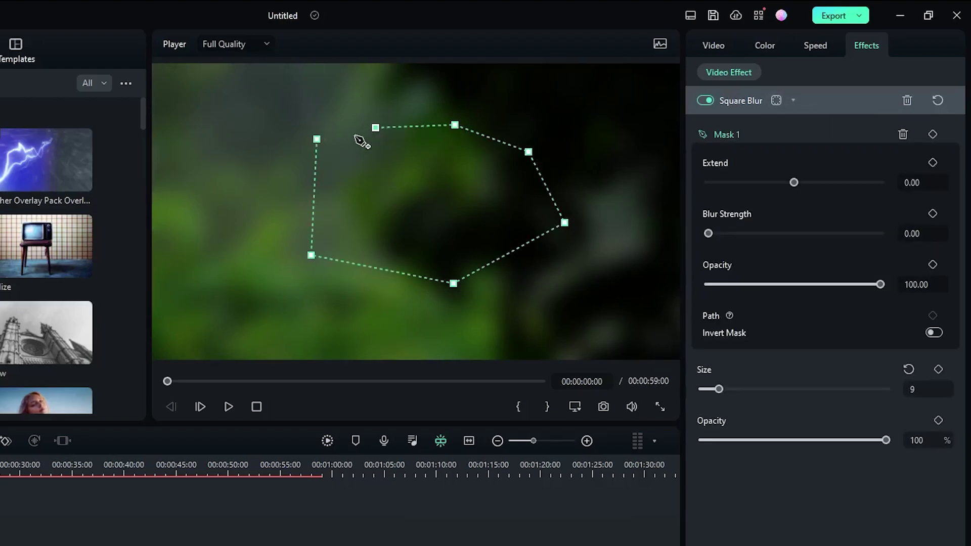
left_click(317, 138)
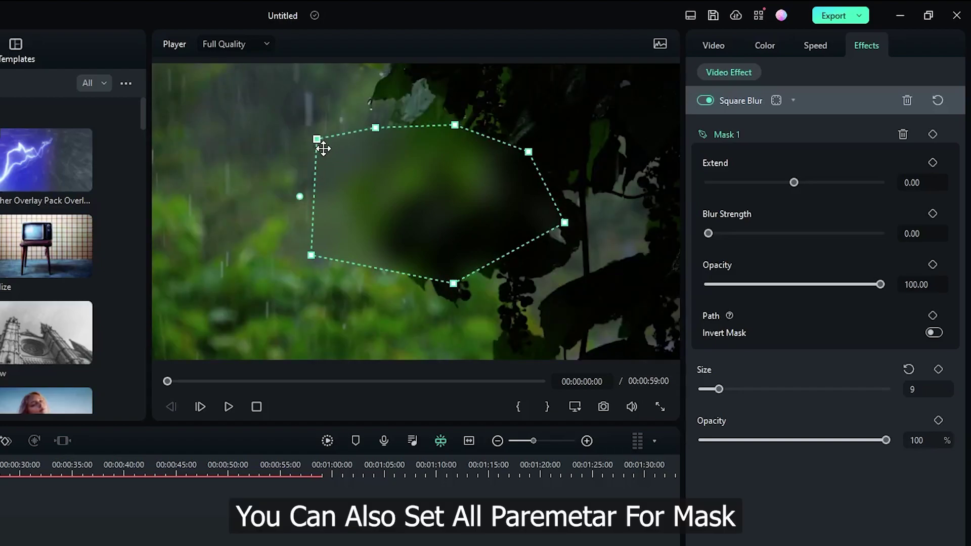
Set mask Extend 25.51 and Blur Strength 22.22, and toggle Invert Mask
left_click_drag(794, 183, 804, 182)
left_click_drag(708, 234, 749, 238)
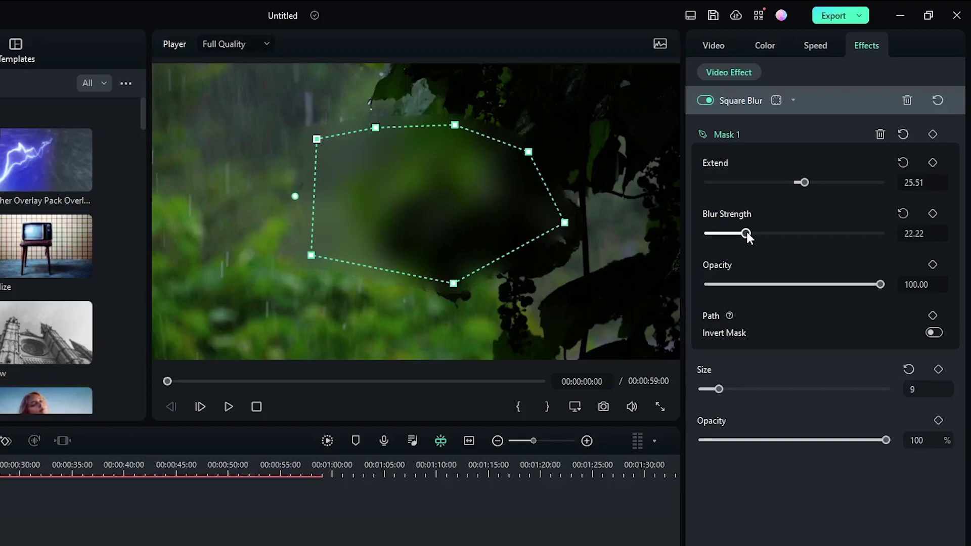
left_click(936, 334)
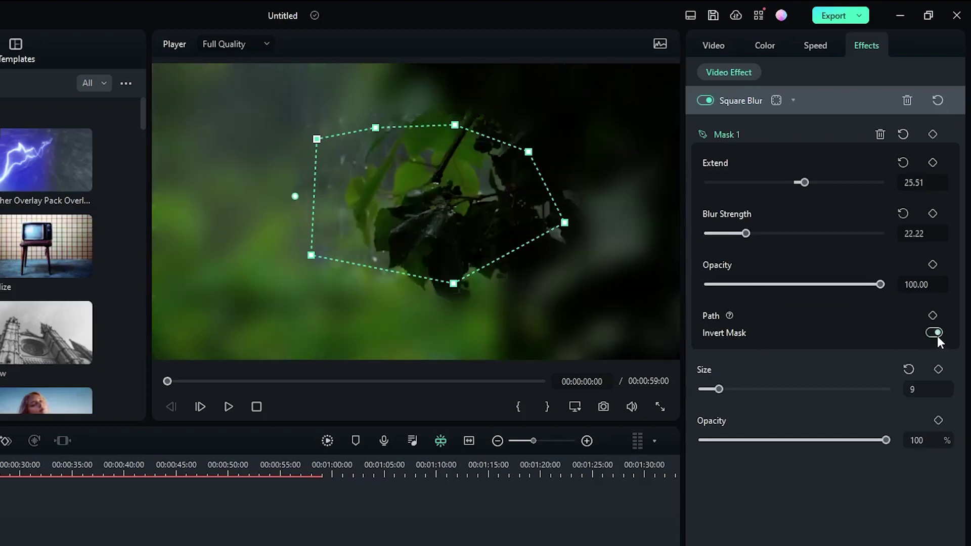
left_click(936, 334)
left_click(936, 334)
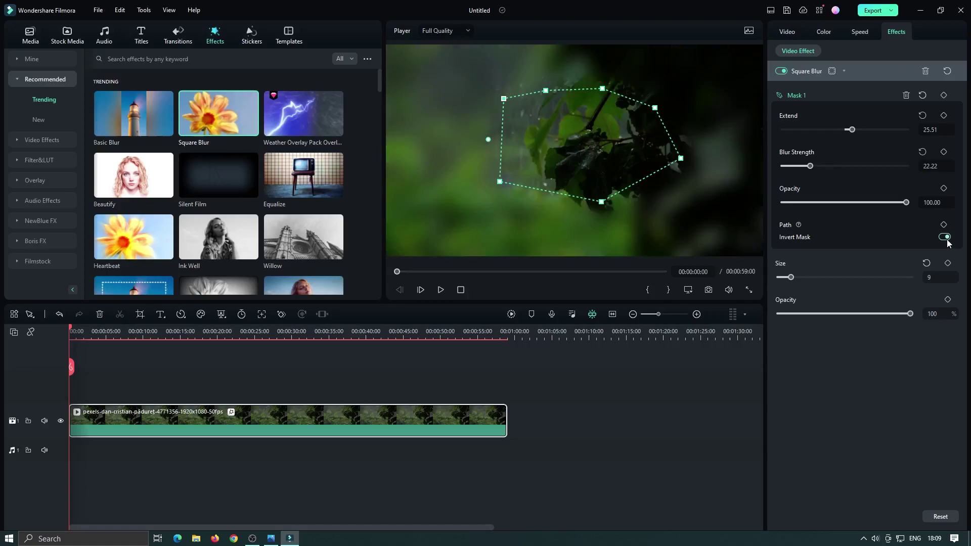
left_click(947, 241)
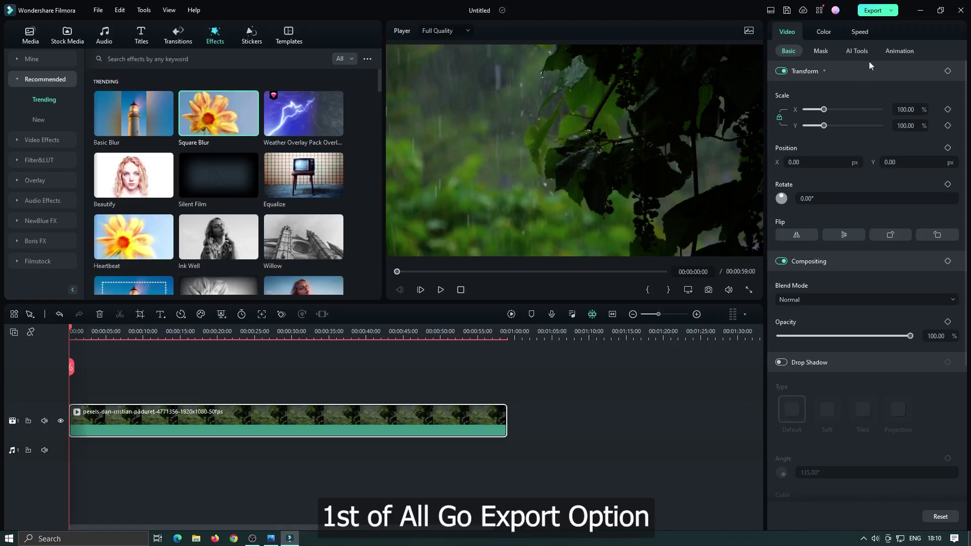
Name the export 'Test' and choose JPG Image Sequence as the format
left_click(873, 12)
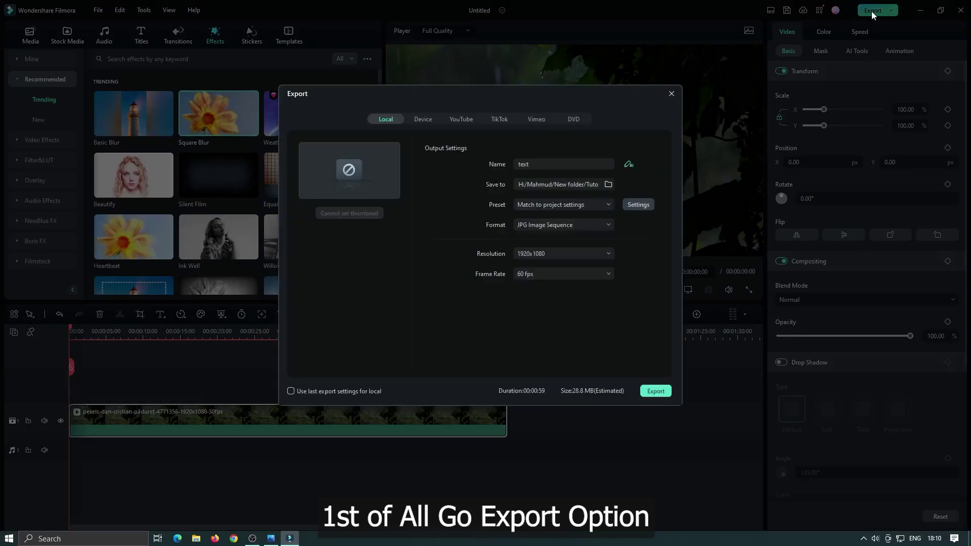
double_click(536, 164)
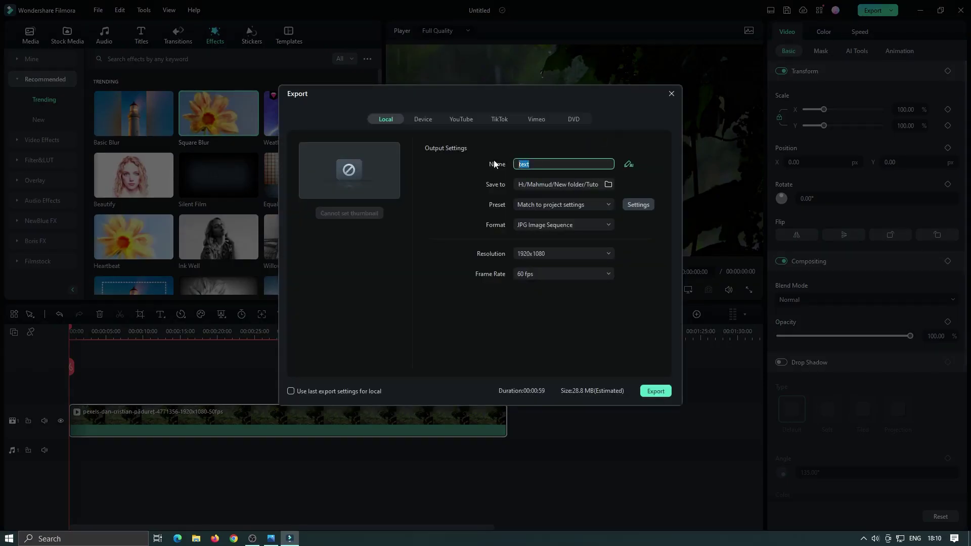
type("Test")
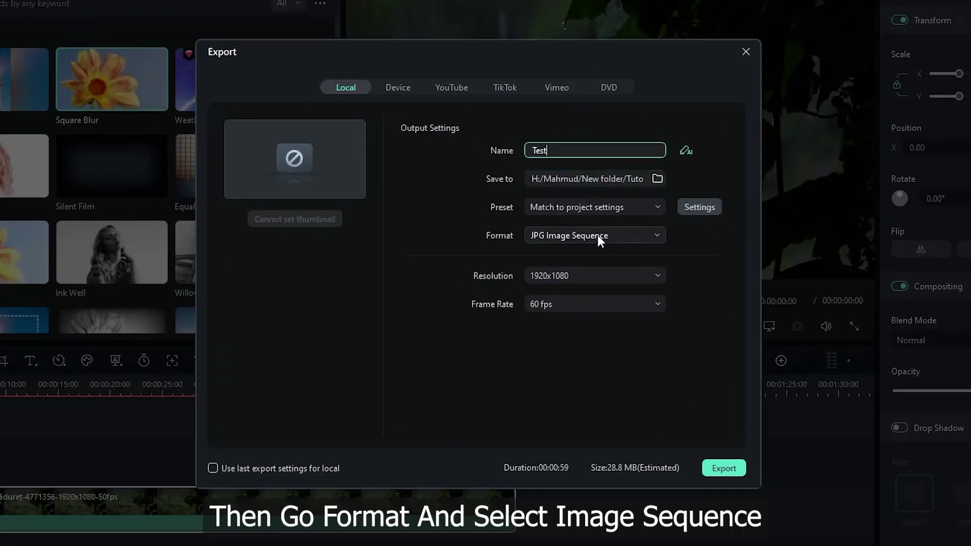
left_click(597, 235)
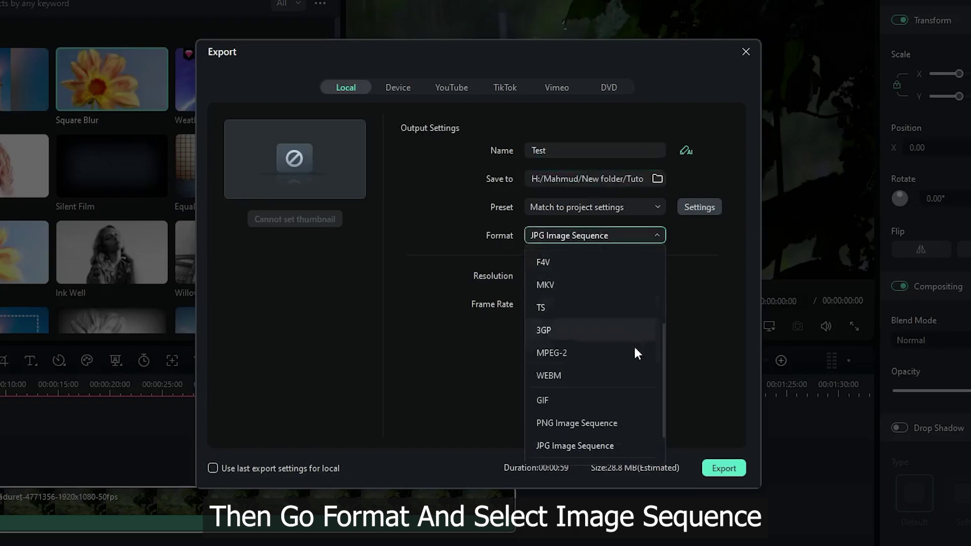
left_click(665, 363)
left_click(598, 237)
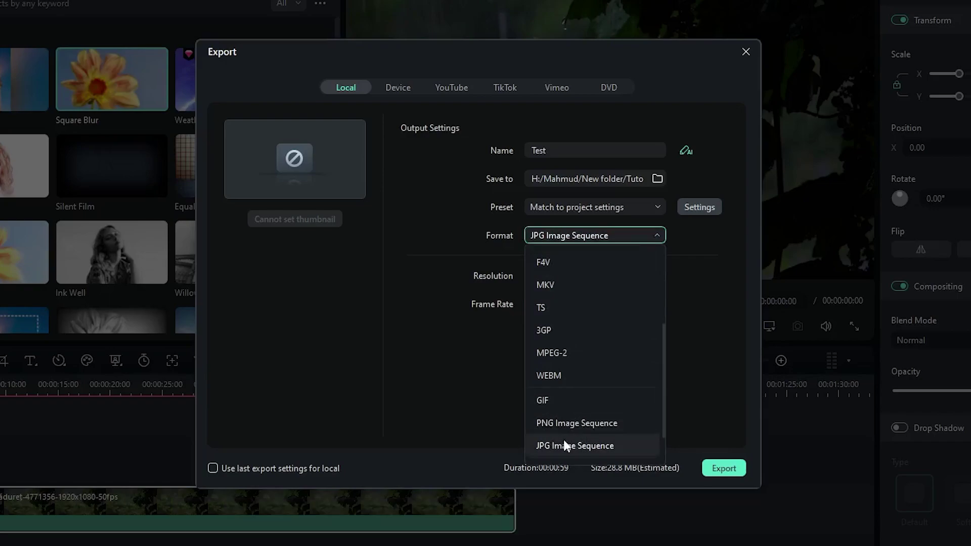
left_click(563, 440)
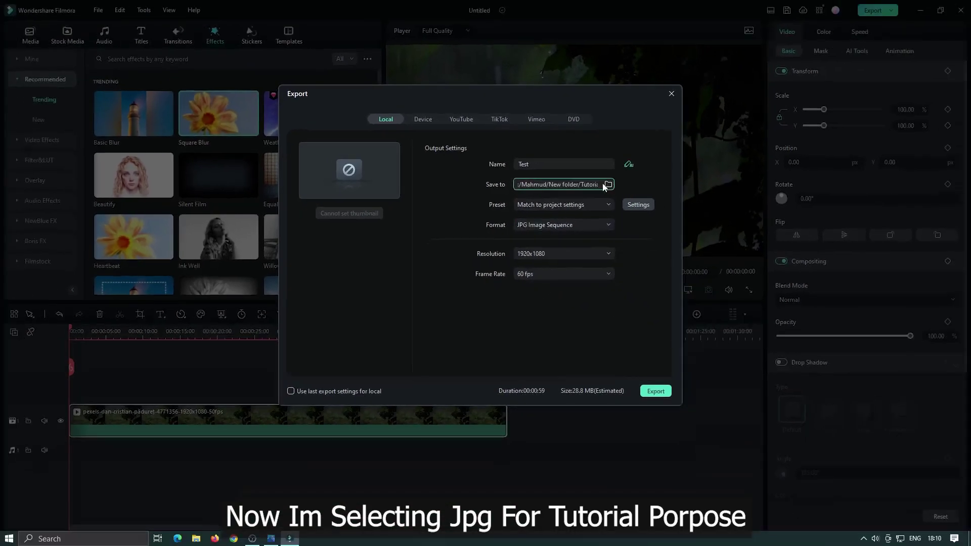
Save to the Image folder on the Desktop and start the export
left_click(658, 179)
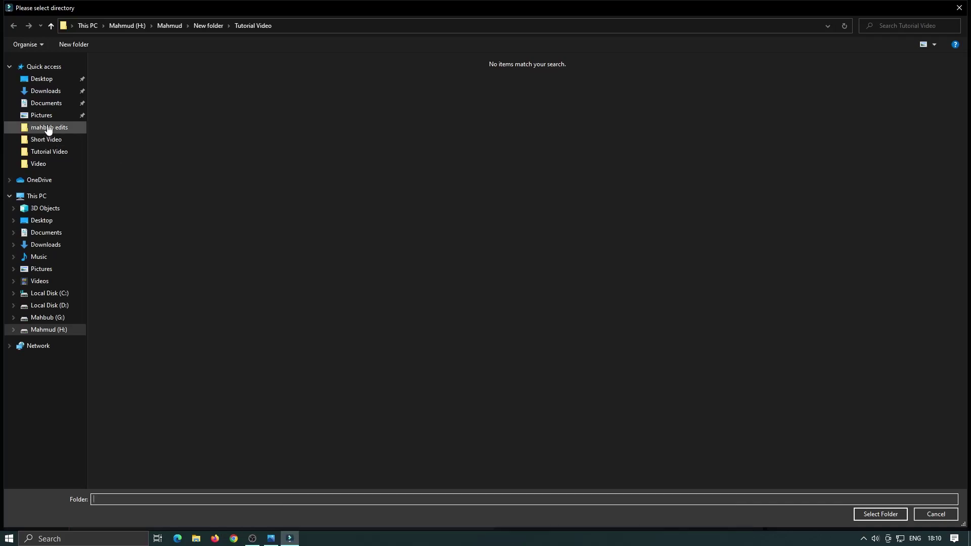
left_click(42, 78)
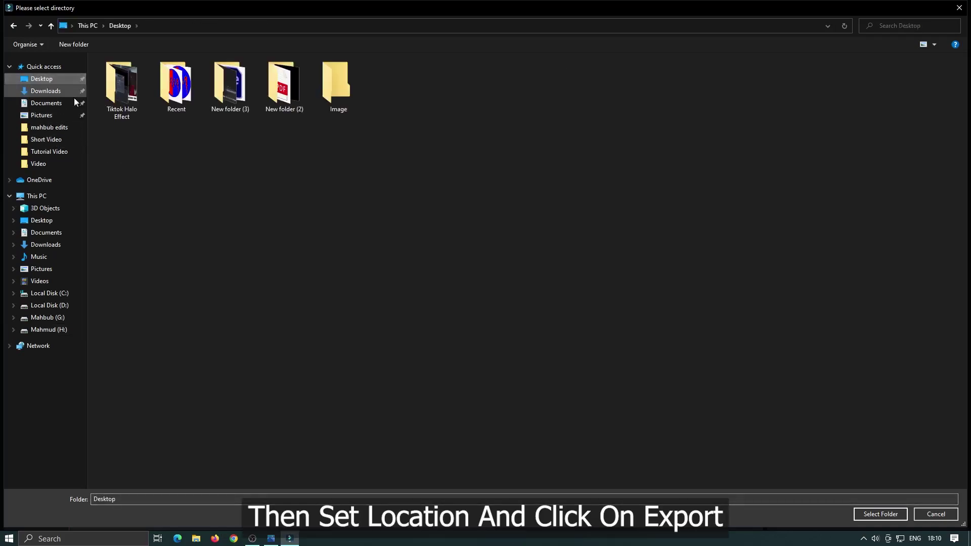
double_click(335, 84)
left_click(881, 514)
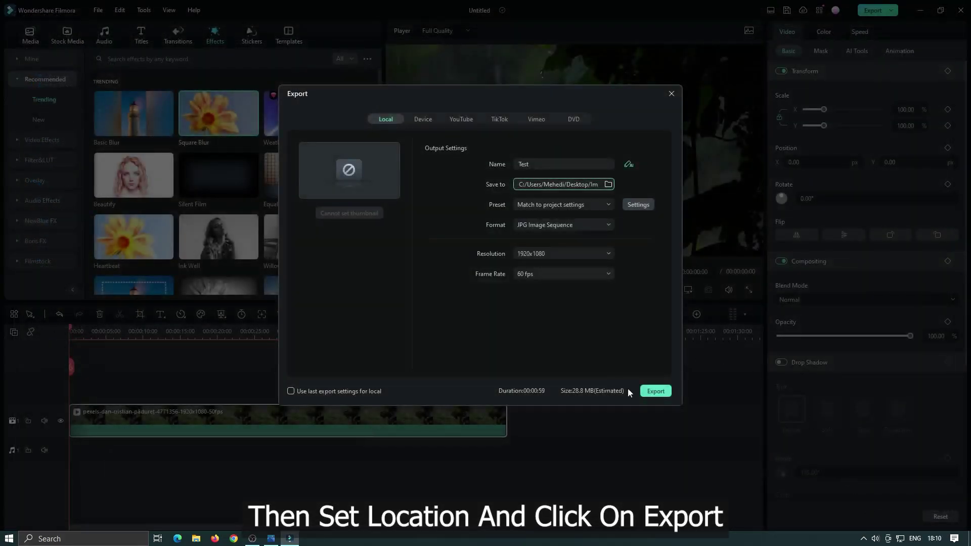
left_click(666, 392)
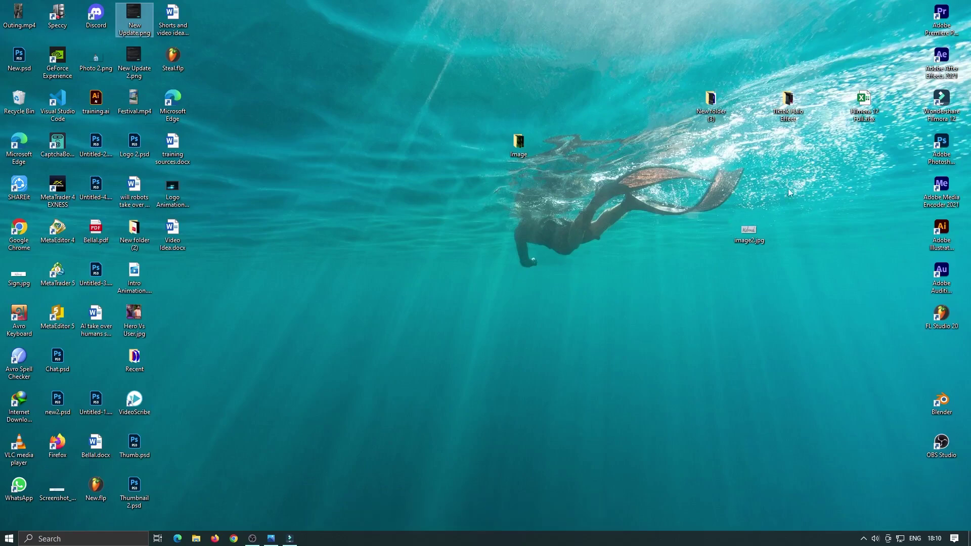
Open the Image folder, view the exported frame Test_9.jpg, then minimise the Explorer window
double_click(521, 148)
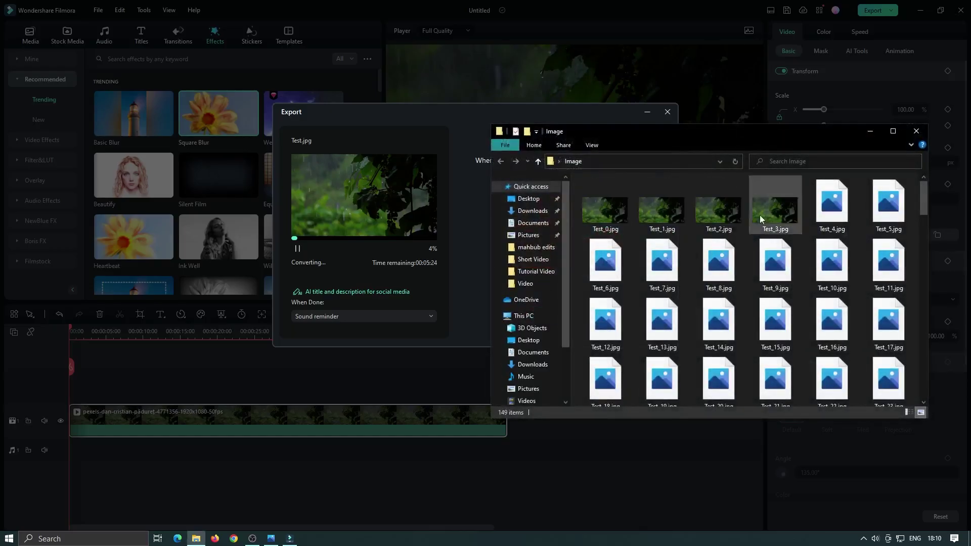
left_click_drag(733, 139, 536, 89)
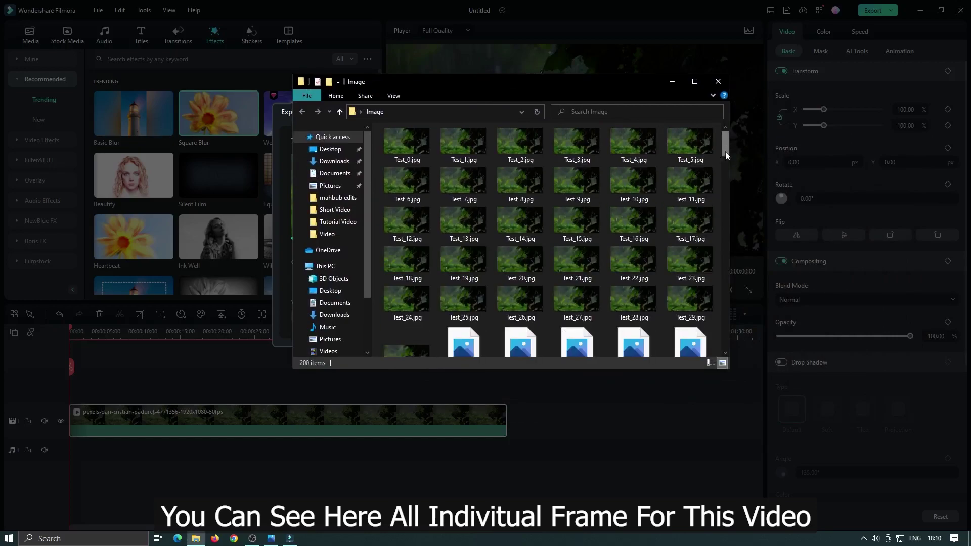
mouse_move(726, 143)
left_mouse_down()
mouse_move(729, 197)
mouse_move(737, 158)
mouse_move(726, 139)
left_mouse_up()
left_click(577, 175)
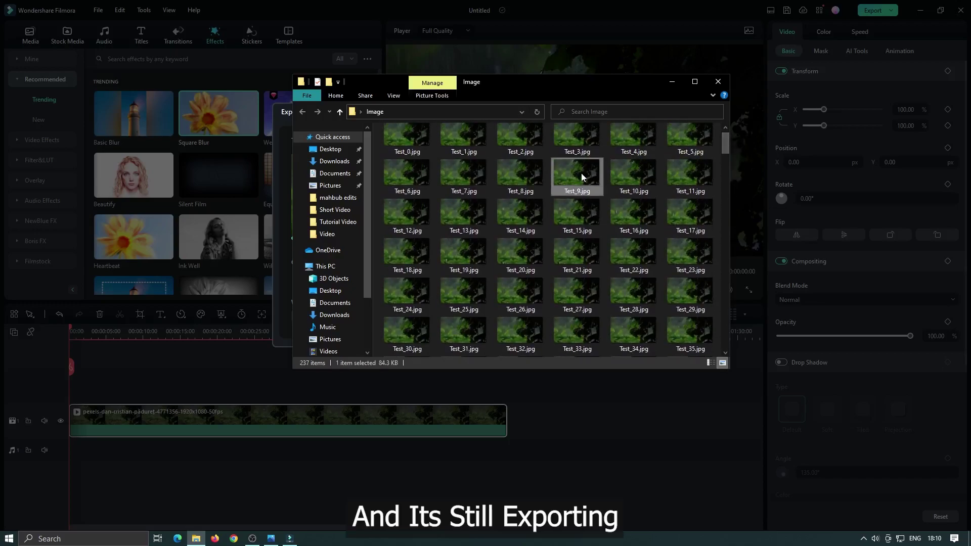
double_click(582, 187)
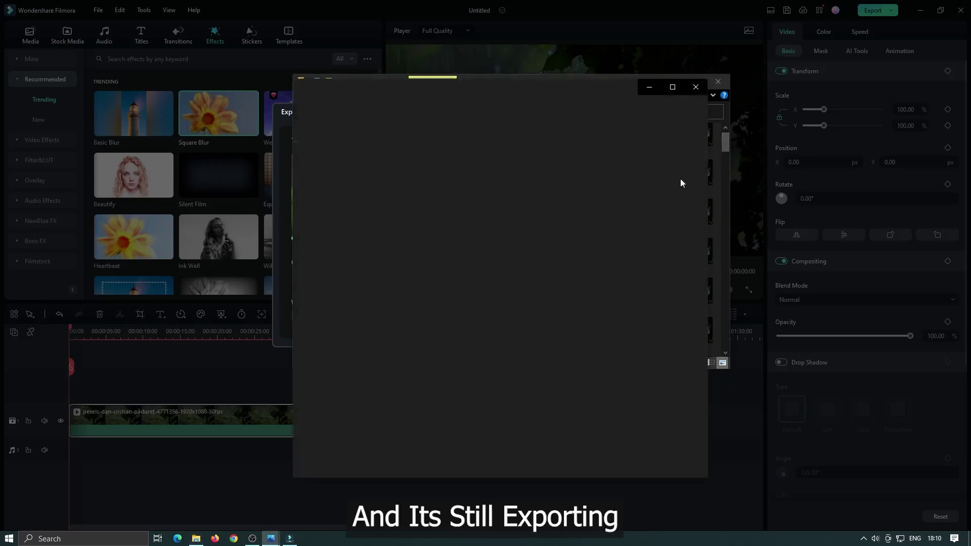
left_click(701, 89)
mouse_move(725, 147)
left_mouse_down()
mouse_move(730, 333)
mouse_move(733, 135)
left_mouse_up()
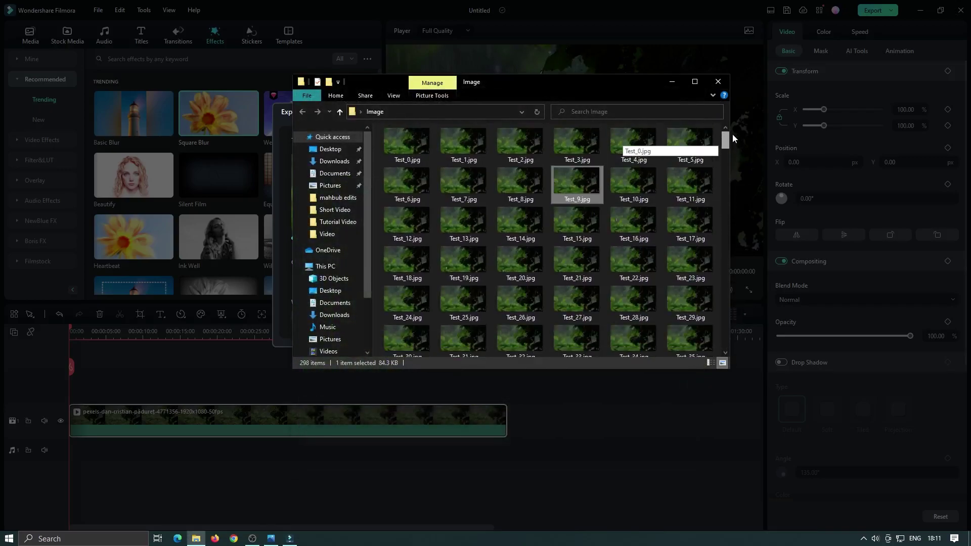
left_click(673, 82)
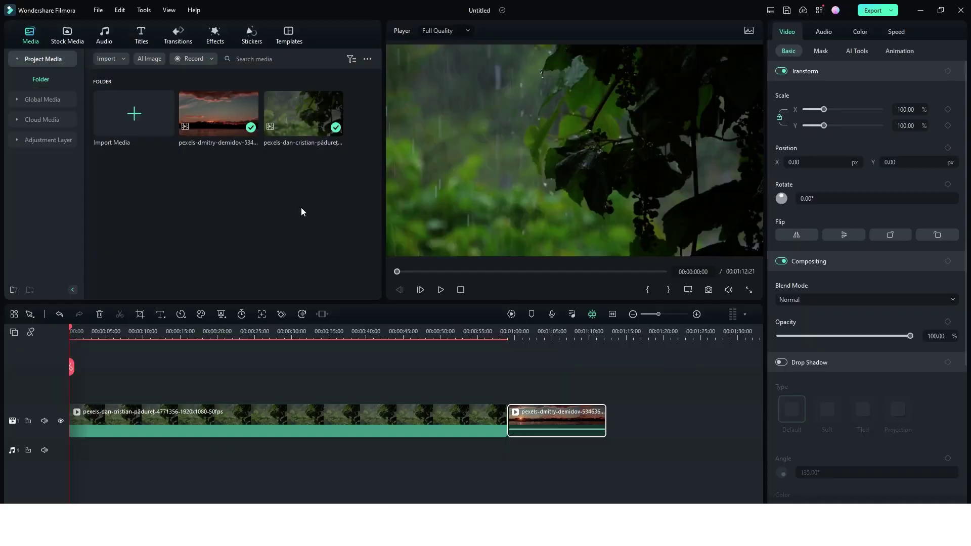
Drop Camera Shutter from Transitions > Camera onto the clip junction and play it back
left_click(177, 34)
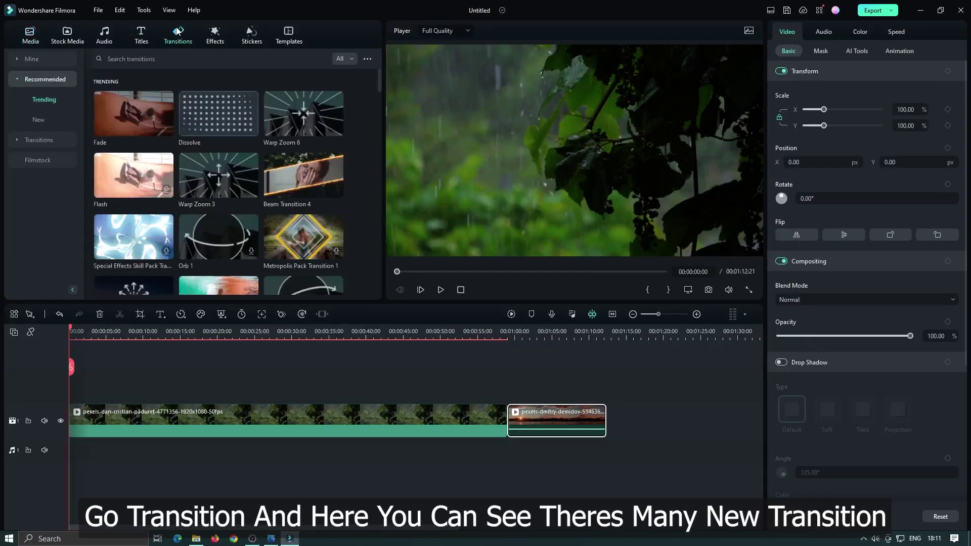
left_click(42, 139)
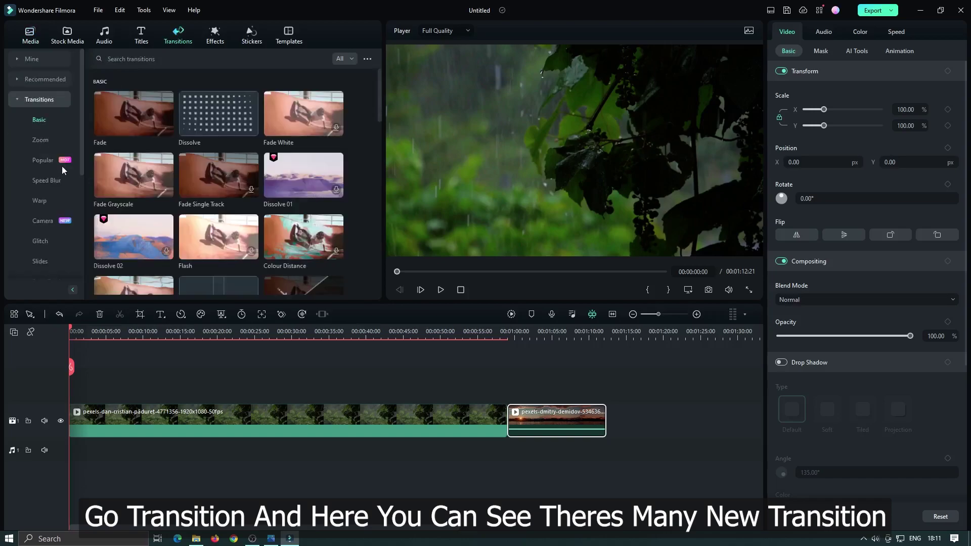
left_click(48, 222)
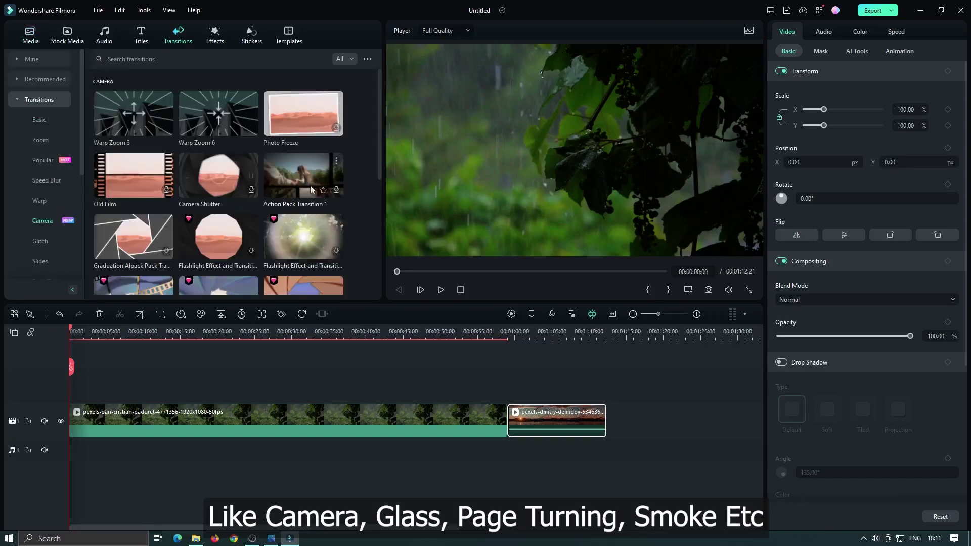
left_click_drag(236, 123, 522, 413)
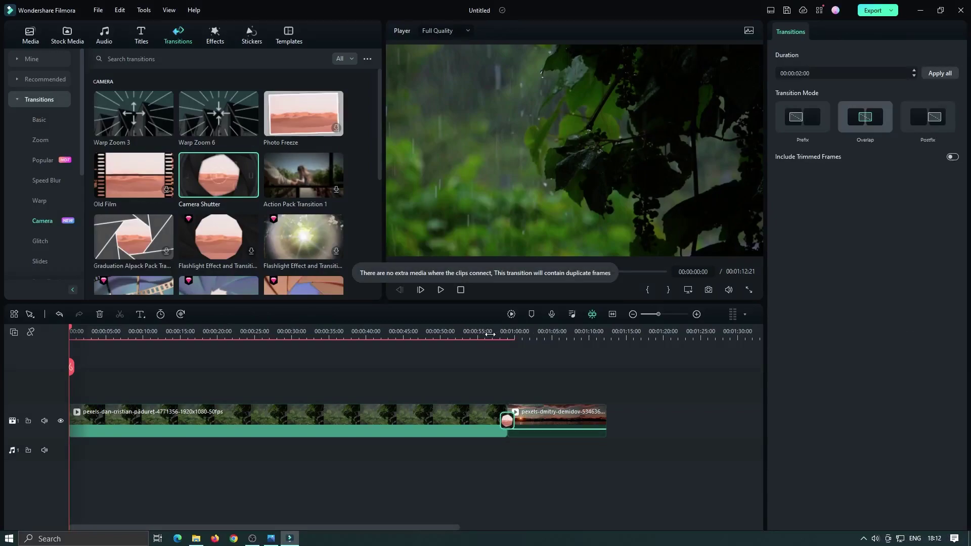
left_click(489, 334)
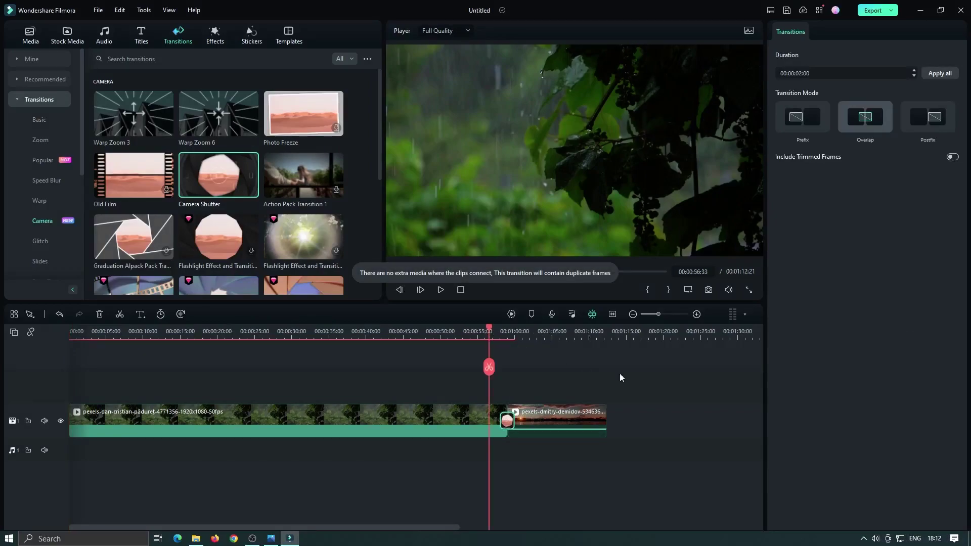
key("space")
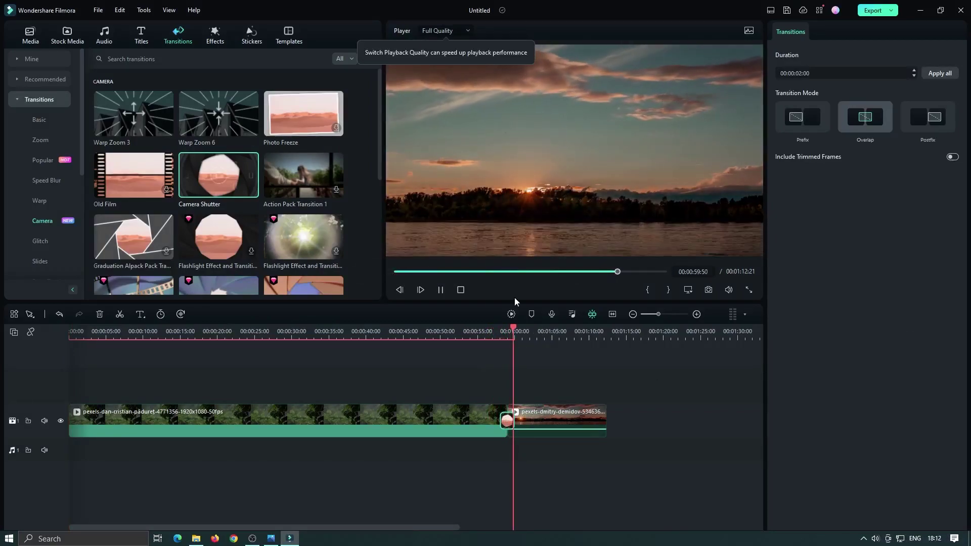
Pause the preview and put the Cracked Glass Effect Overlay transition on the forest-to-sunset cut
key("space")
left_click_drag(379, 126, 381, 246)
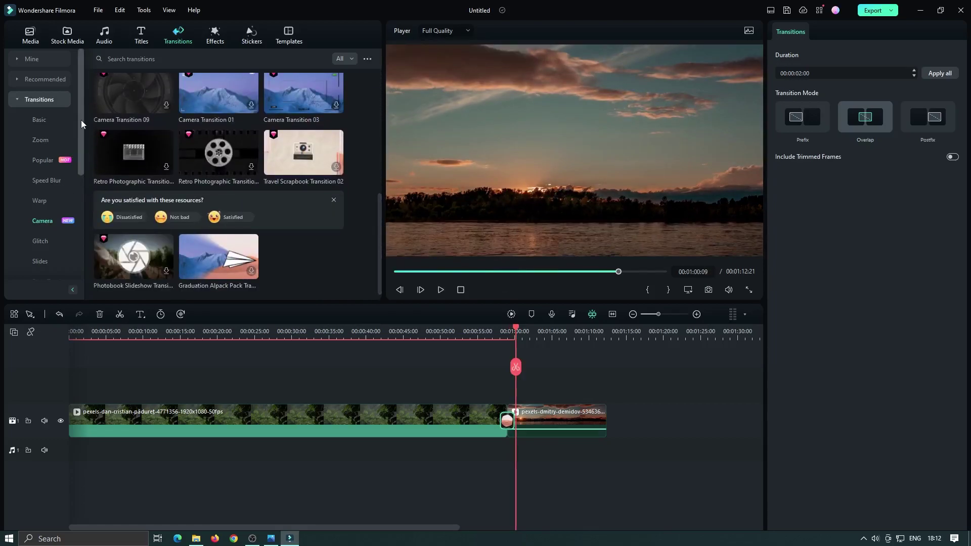
scroll(50, 152, "down", 3)
left_click(50, 180)
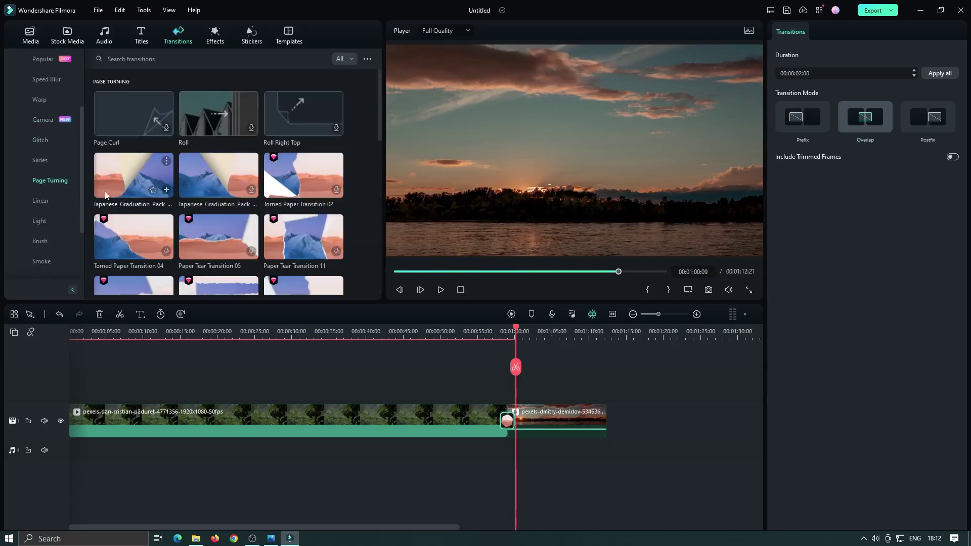
scroll(381, 148, "down", 2)
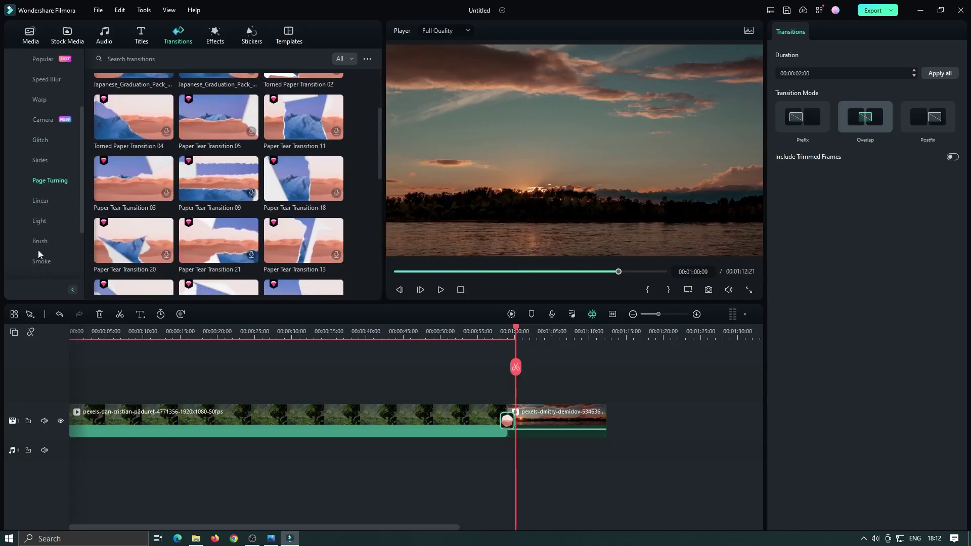
scroll(69, 174, "down", 2)
left_click(41, 221)
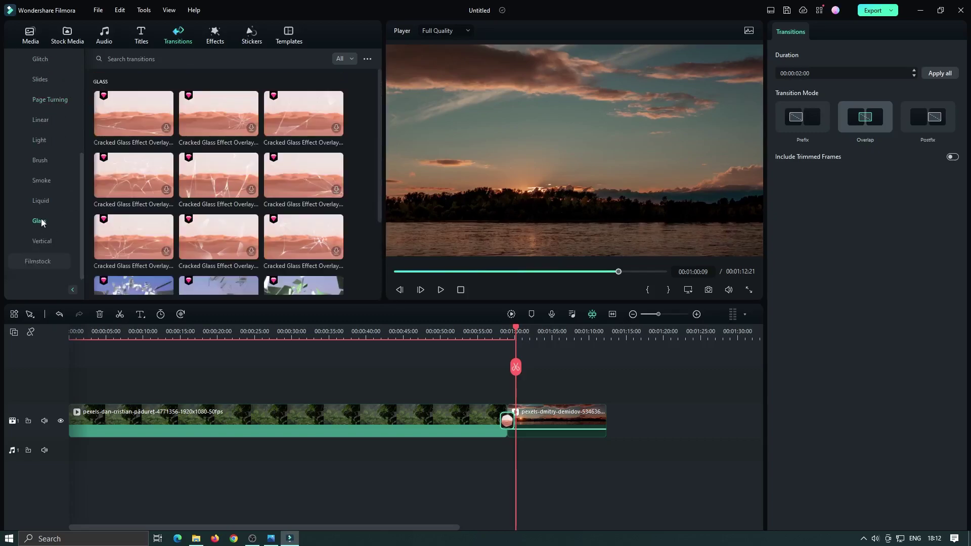
left_click_drag(217, 120, 505, 417)
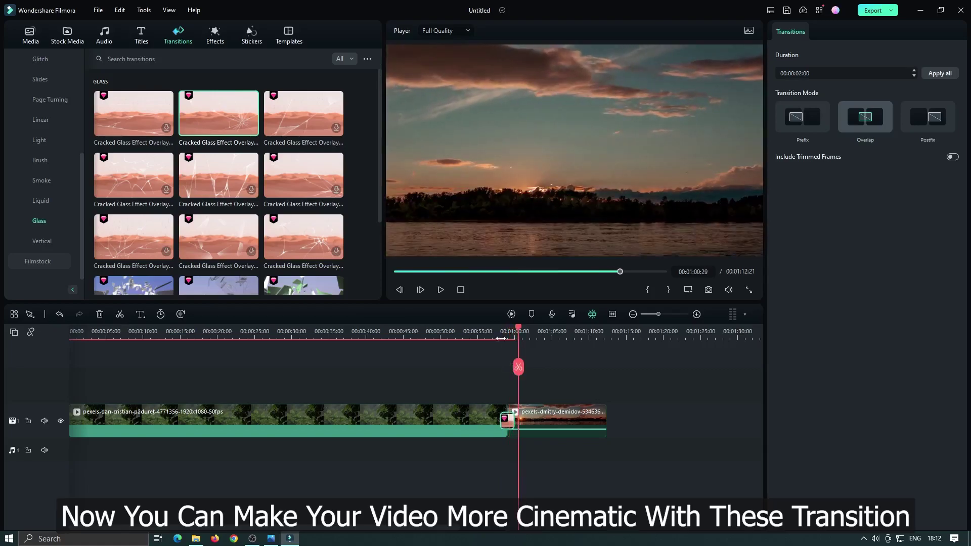
left_click_drag(516, 328, 501, 328)
key("space")
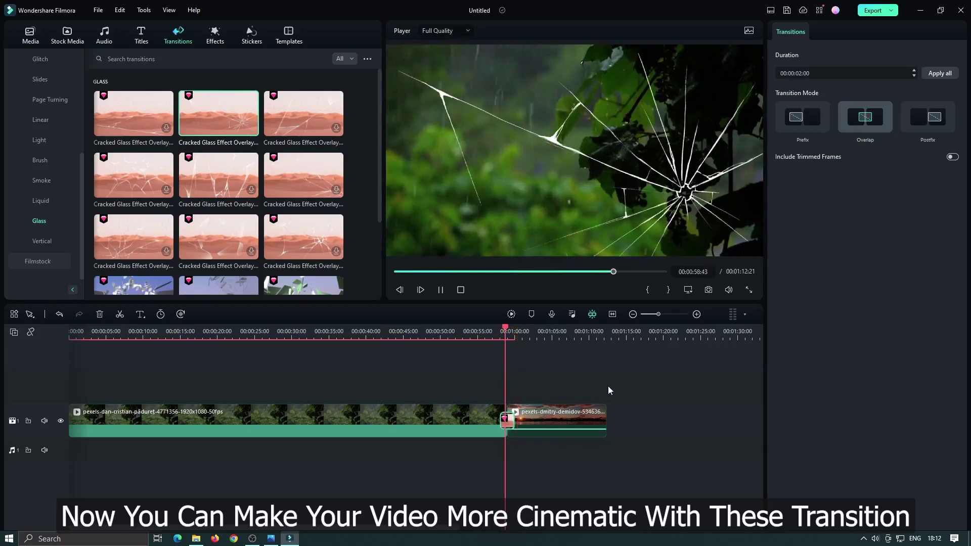
key("space")
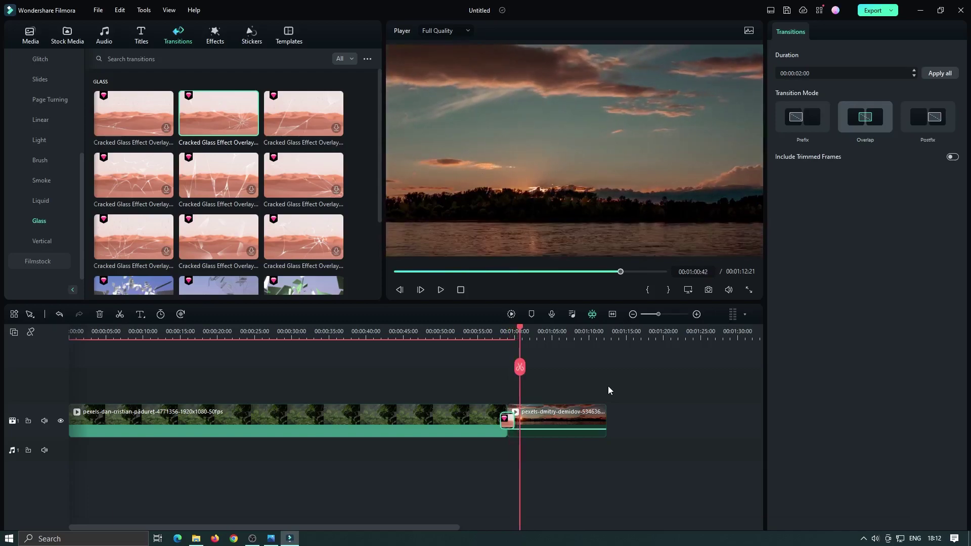